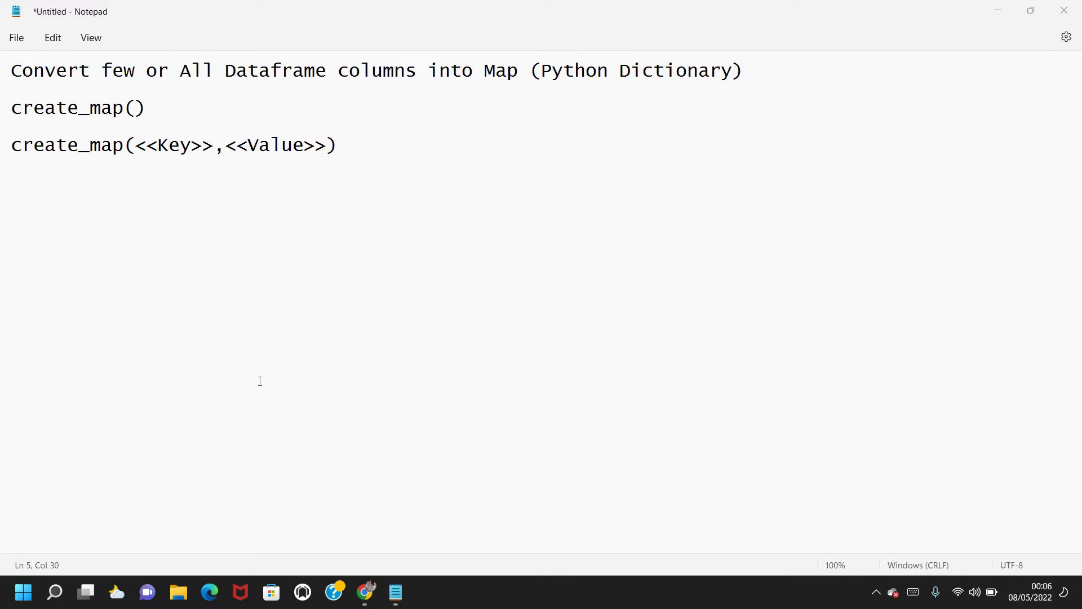
# Highlight the create_map(<<Key>>,<<Value>>) syntax and <<Key>> placeholder in Notepad, then switch to the DemoNb notebook
pyautogui.click(145, 108)
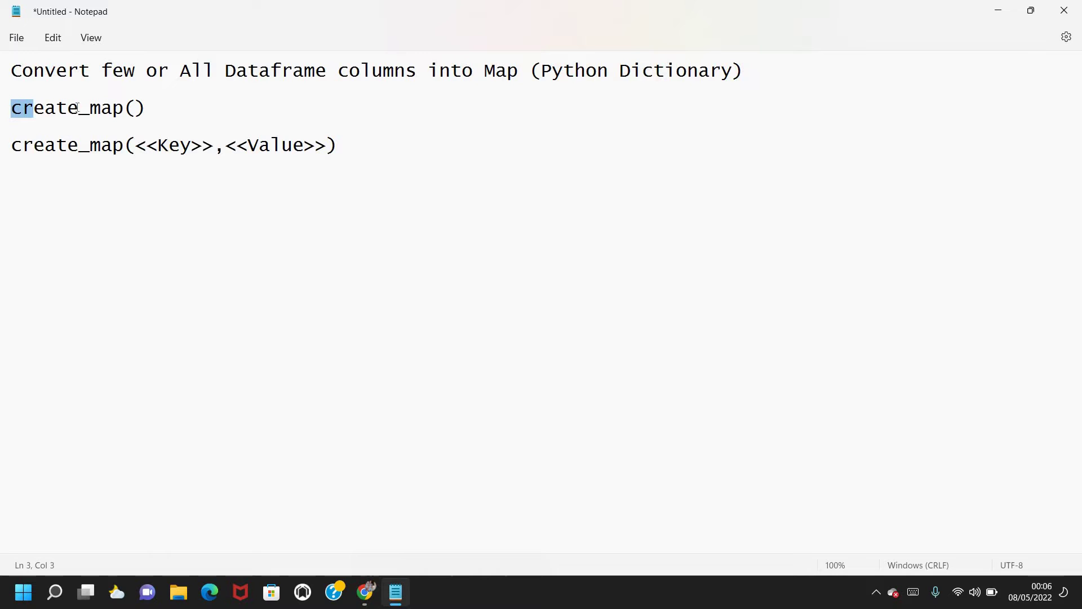
pyautogui.moveTo(11, 108); pyautogui.dragTo(336, 145)
pyautogui.tripleClick(255, 149)
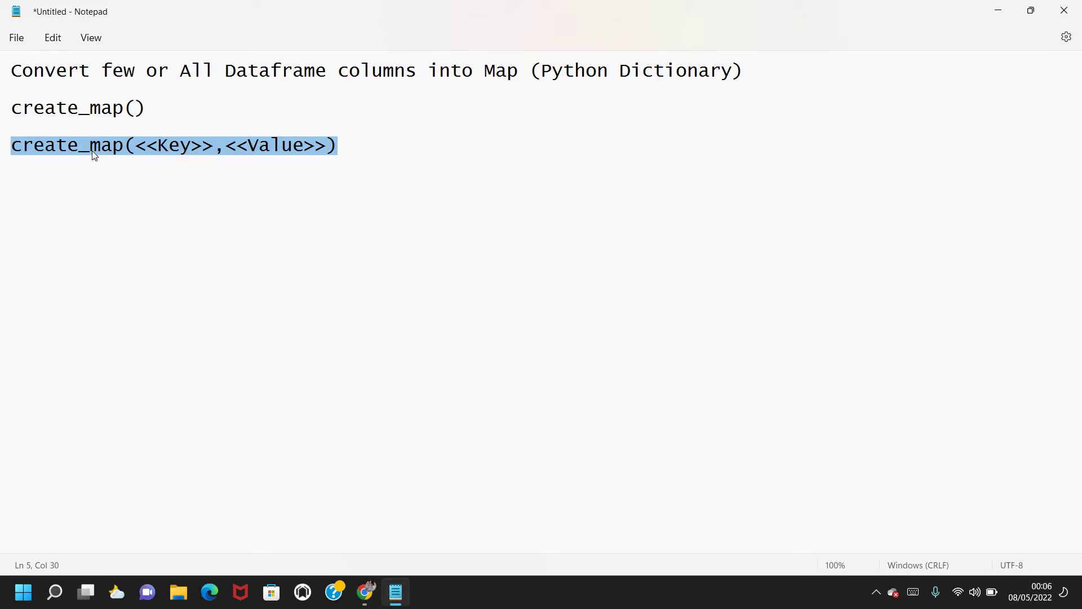
pyautogui.click(168, 146)
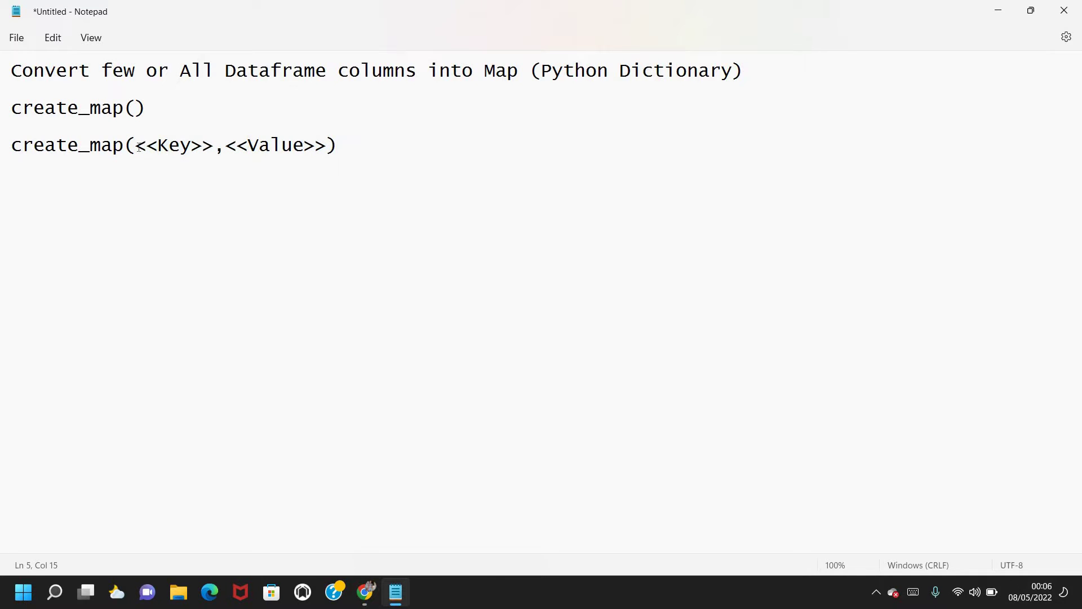
pyautogui.moveTo(136, 146); pyautogui.dragTo(327, 147)
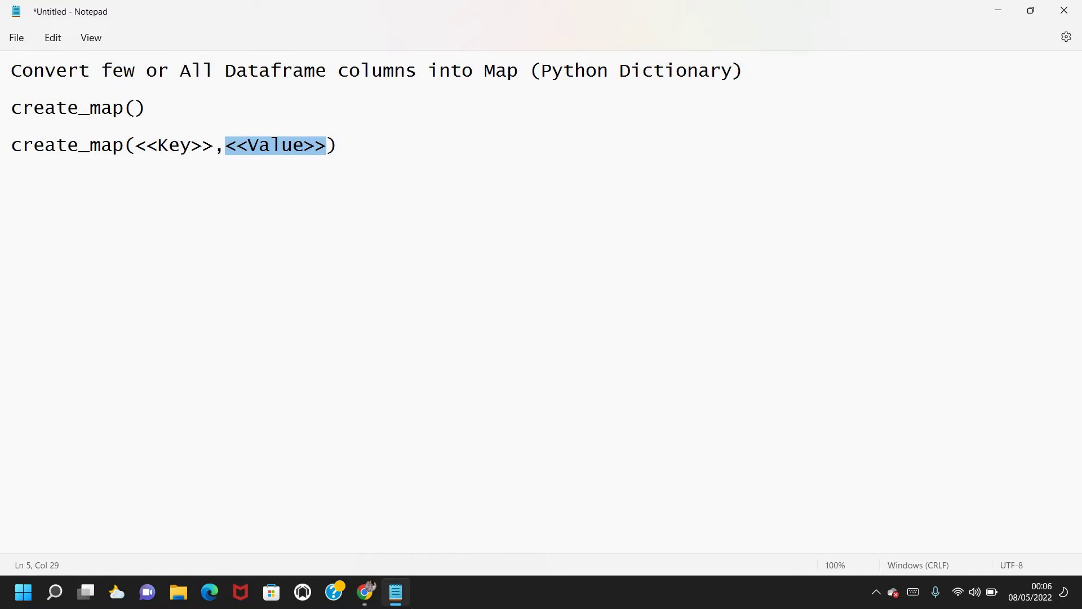
pyautogui.click(365, 592)
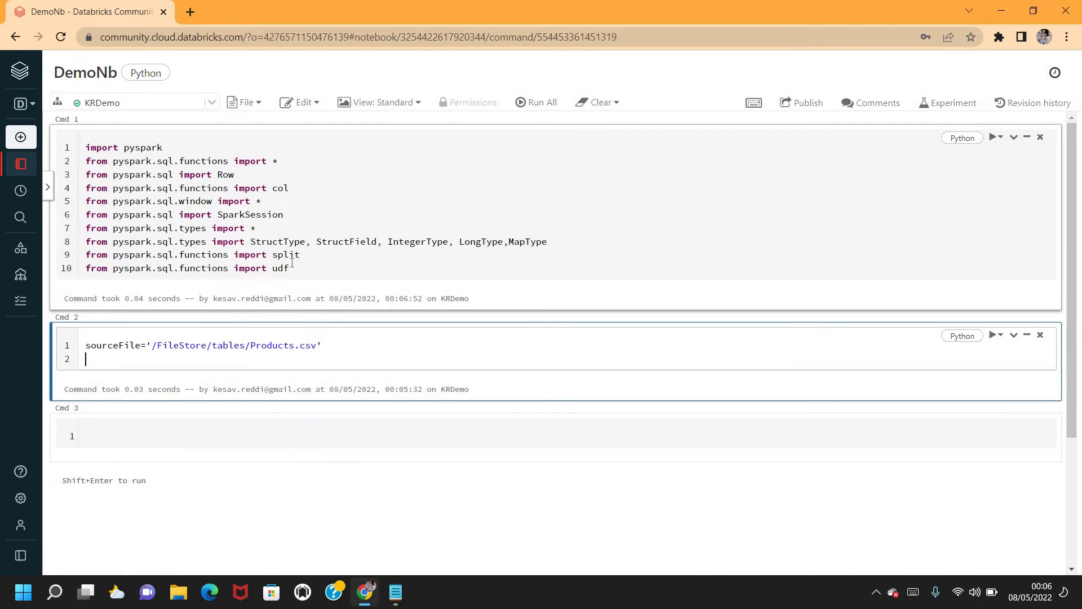
# Check the Products.csv source path and run the Cmd 2 cell
pyautogui.click(352, 352)
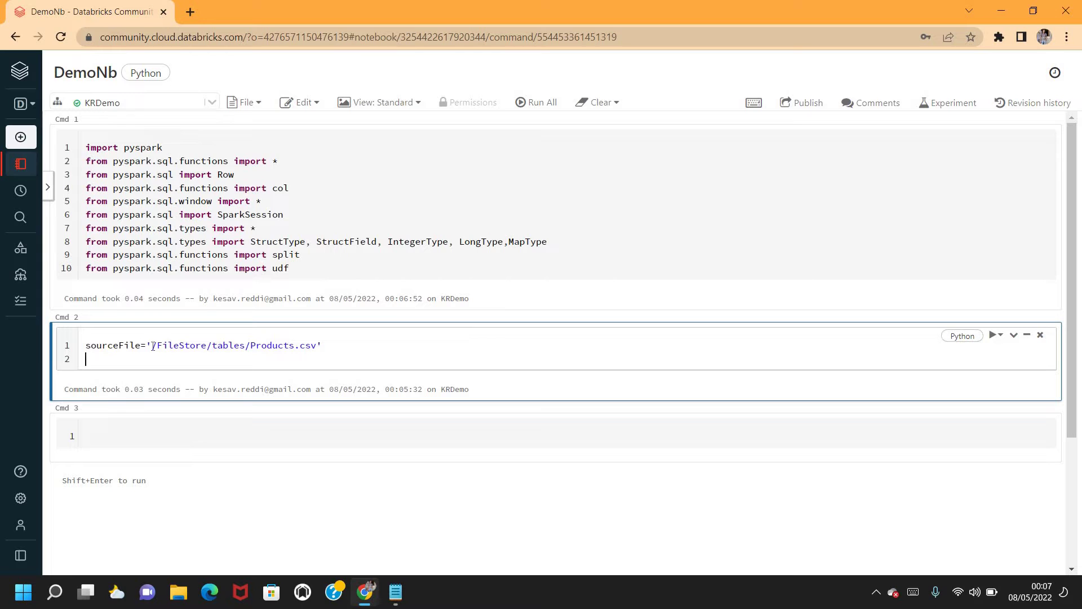
pyautogui.moveTo(151, 345); pyautogui.dragTo(318, 342)
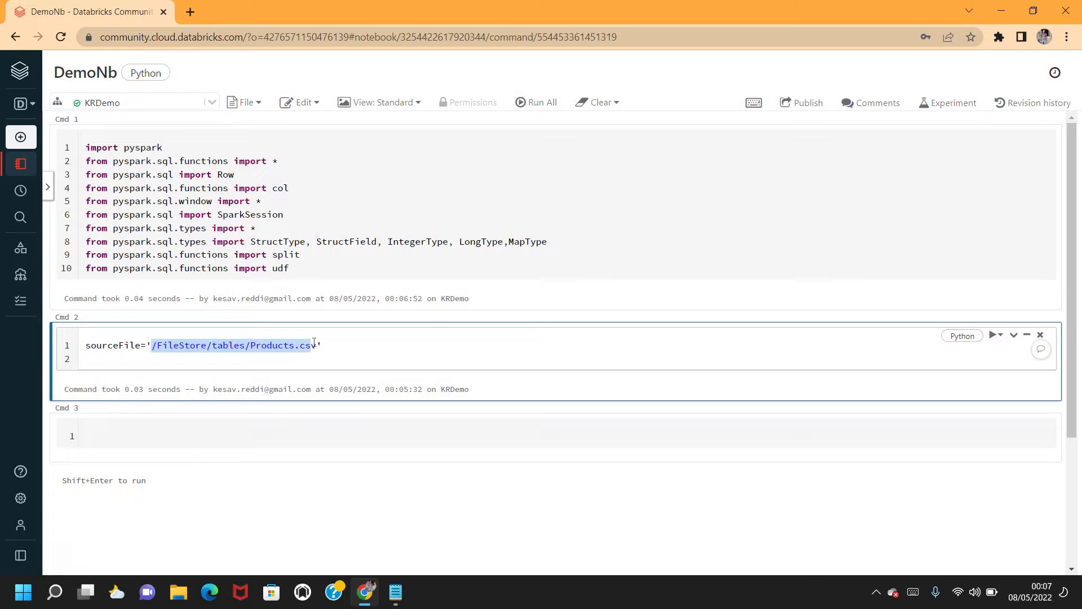
pyautogui.click(354, 354)
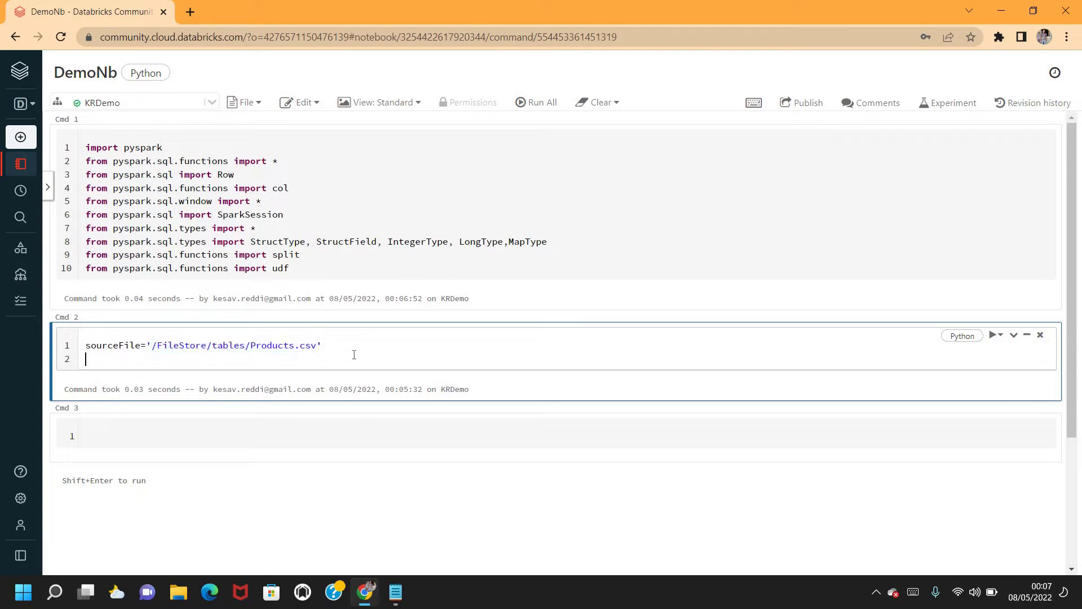
pyautogui.hotkey('shift', 'Return')
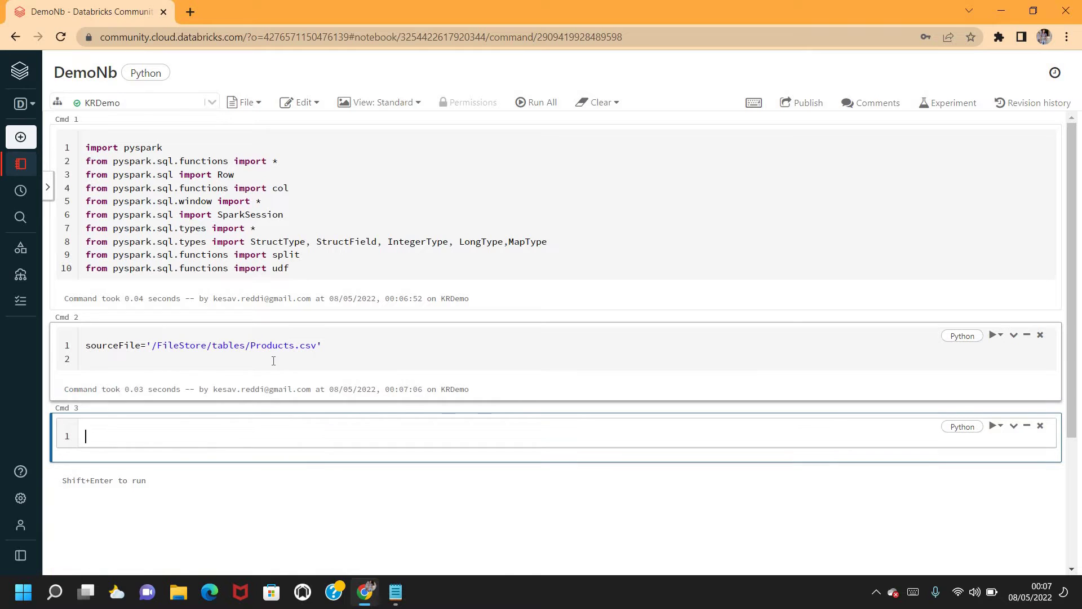
# Add df=spark.read.csv(sourceFile,header=True) as line 2 of Cmd 2 and begin a third line
pyautogui.click(362, 360)
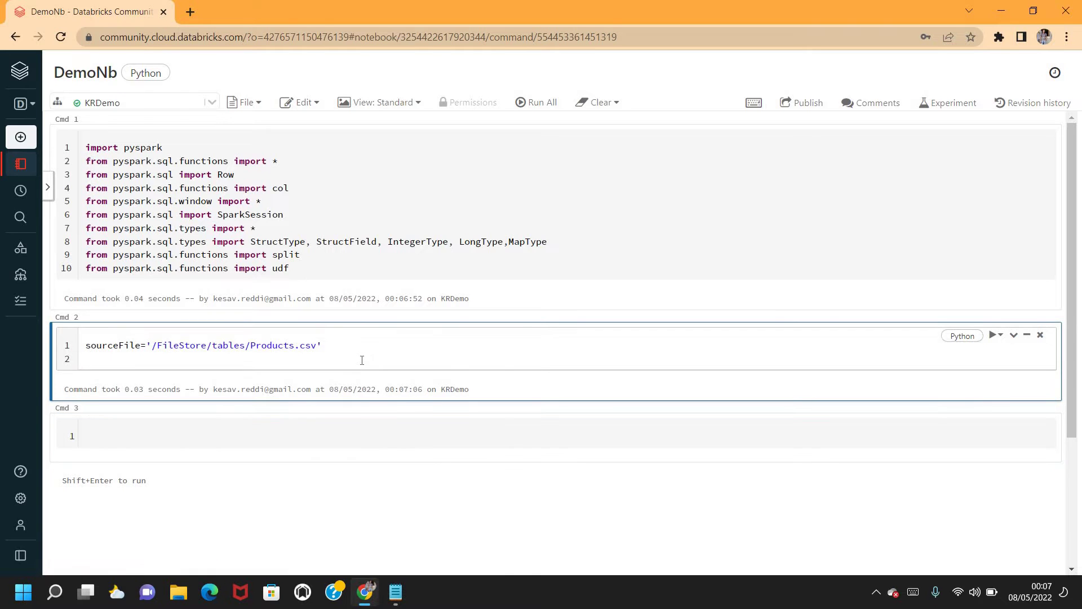
pyautogui.write('df=')
pyautogui.write('spark.')
pyautogui.write('re')
pyautogui.press('BackSpace')
pyautogui.write('ead.csv(')
pyautogui.doubleClick(113, 345)
pyautogui.write('sourceFile')
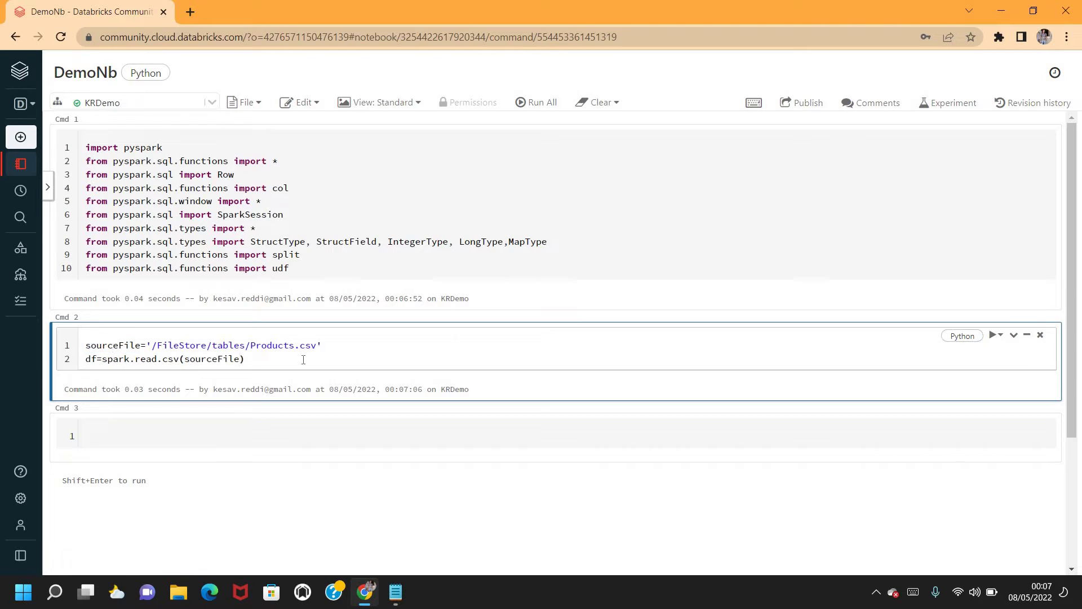
pyautogui.write(',heade')
pyautogui.write('r=T')
pyautogui.write('rue')
pyautogui.press('Return')
pyautogui.write('d')
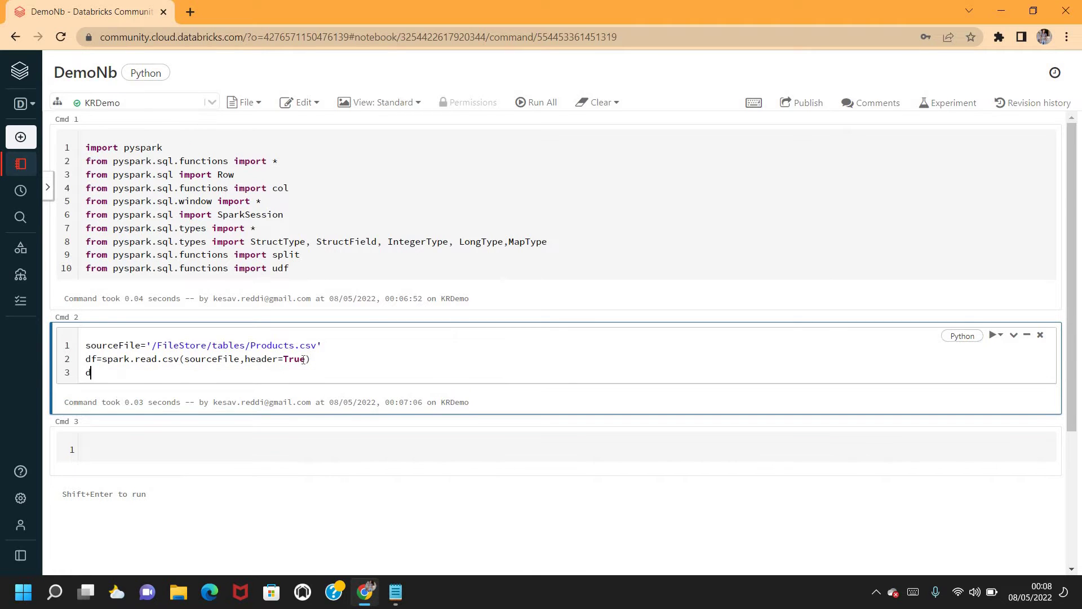
pyautogui.write('isplay(df)')
# Run Cmd 2 with display(df) to show the 293-row products table and review its color, size, style and cost columns
pyautogui.hotkey('shift', 'Return')
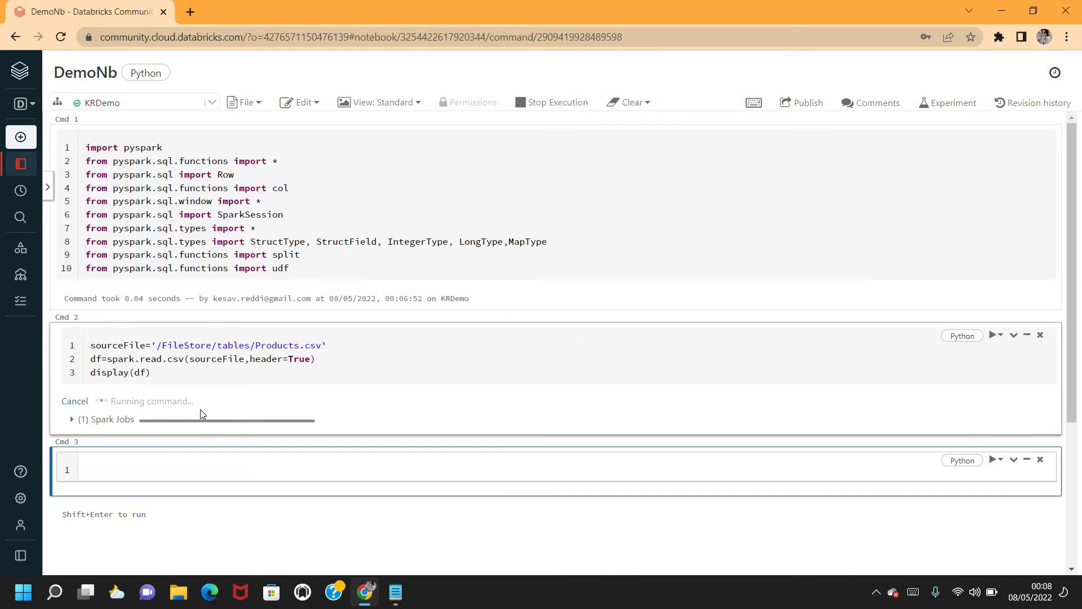
pyautogui.click(178, 378)
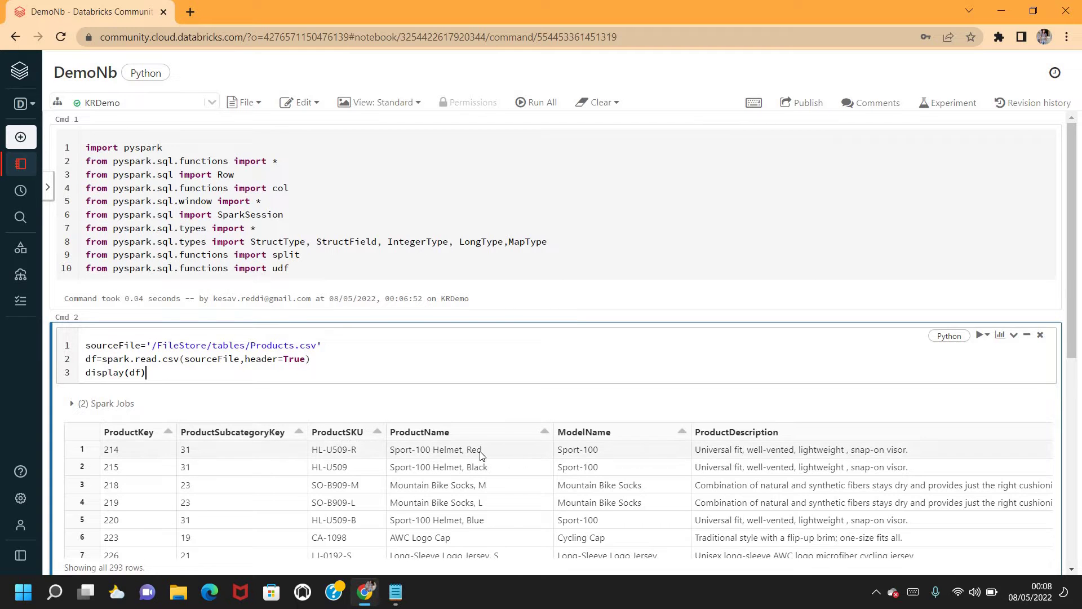
pyautogui.click(389, 497)
pyautogui.scroll(-2, 392, 499)
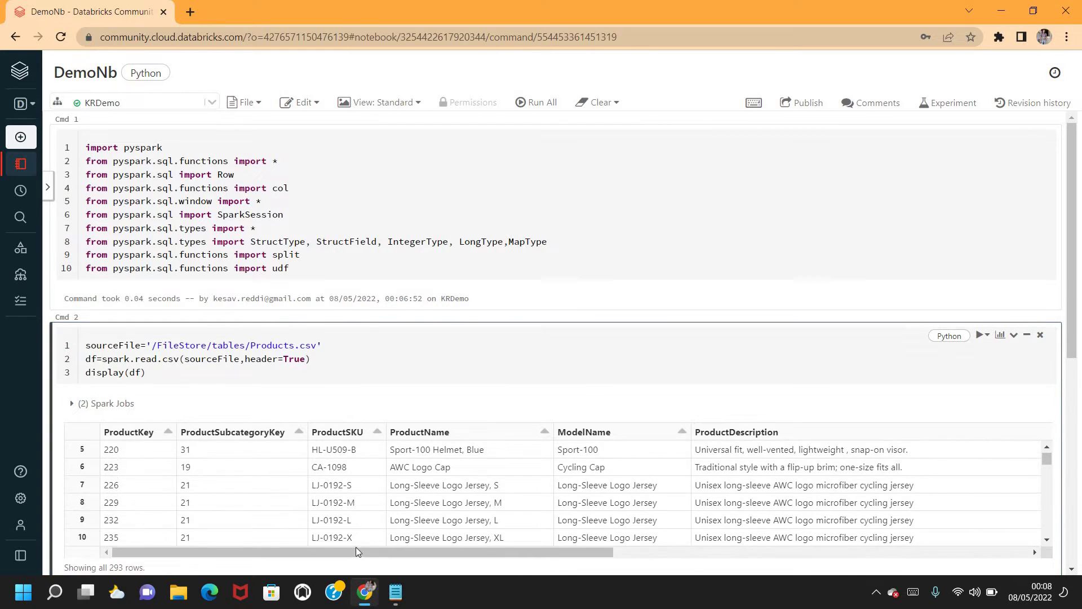
pyautogui.moveTo(354, 548); pyautogui.dragTo(781, 551)
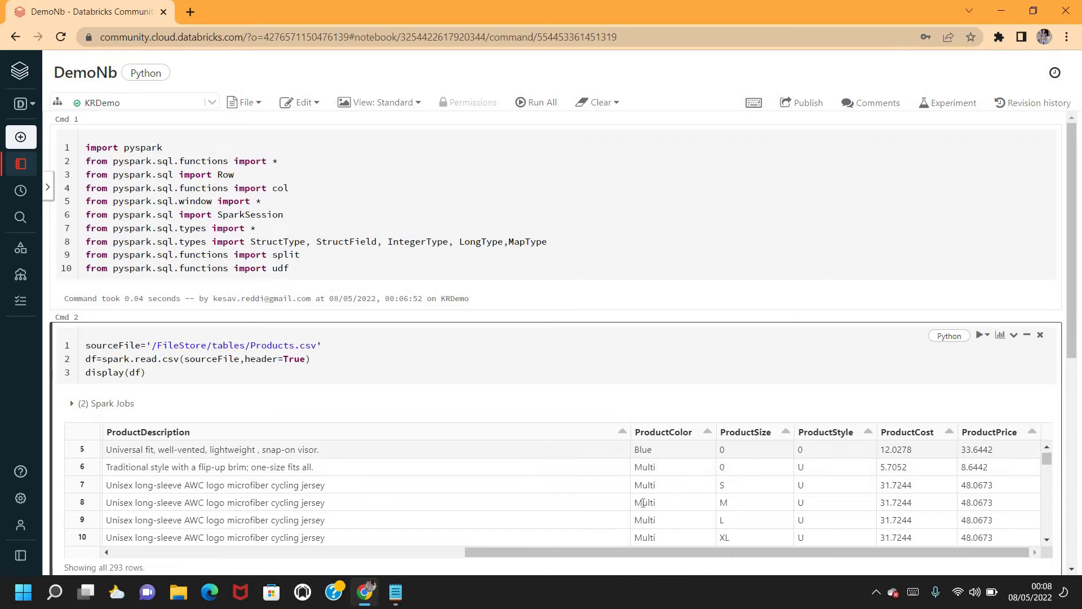
pyautogui.scroll(-2, 353, 433)
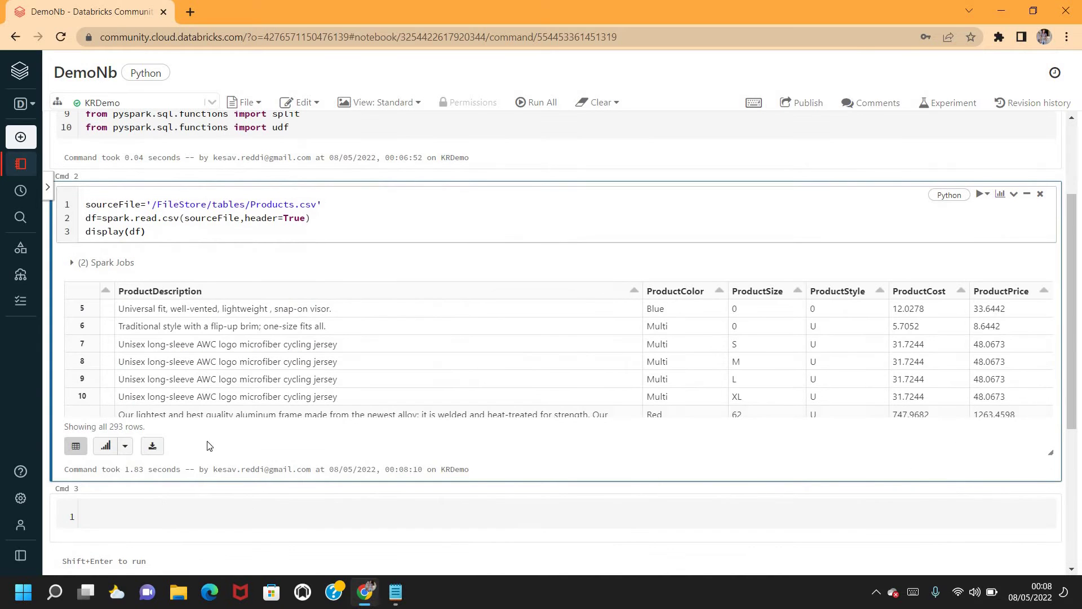
# Draft df=df.withColumn('ProdProperties',create_map( in Cmd 3 with an empty lit('') on the line below
pyautogui.click(198, 518)
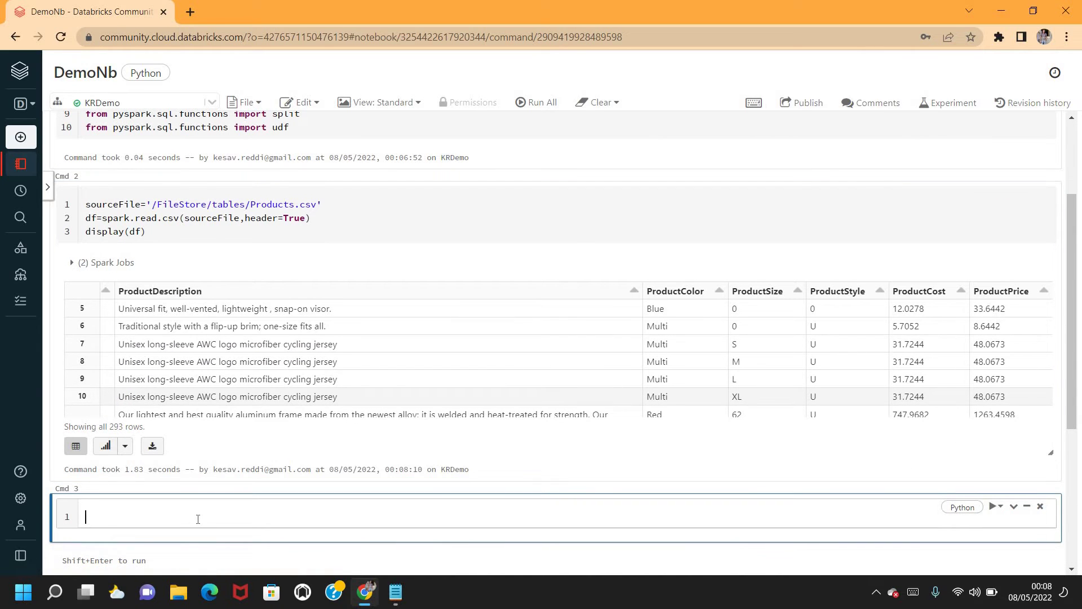
pyautogui.write('df=')
pyautogui.write('d')
pyautogui.write('f')
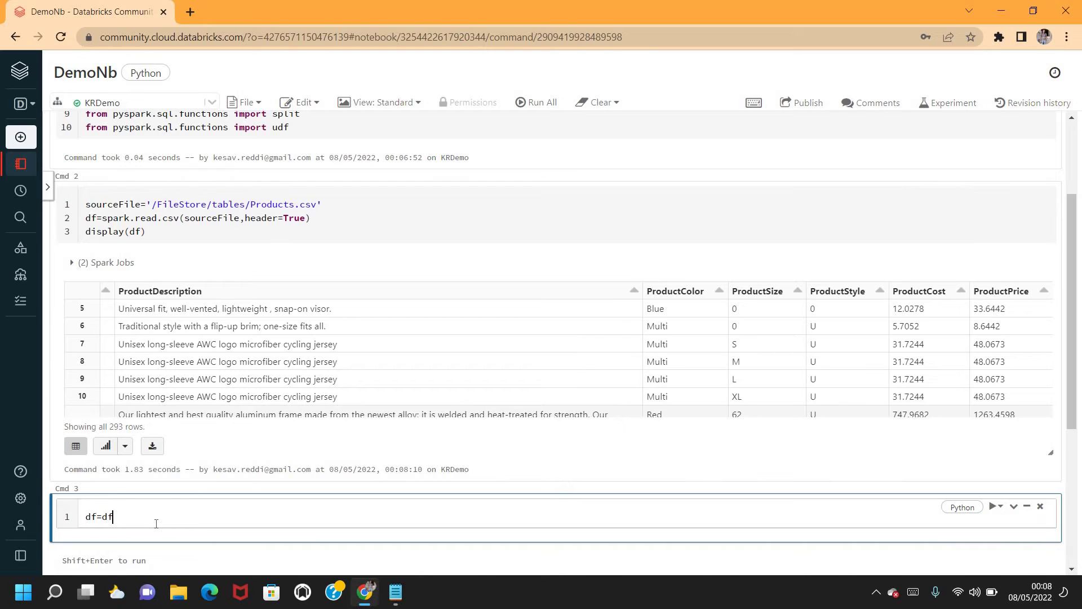
pyautogui.write('.')
pyautogui.write('with')
pyautogui.write('col')
pyautogui.press('BackSpace')
pyautogui.press('BackSpace')
pyautogui.press('BackSpace')
pyautogui.write('Column')
pyautogui.write('(')
pyautogui.write("'D")
pyautogui.press('BackSpace')
pyautogui.write('Pro')
pyautogui.write('dPro')
pyautogui.write('perties')
pyautogui.press('Right')
pyautogui.write(',')
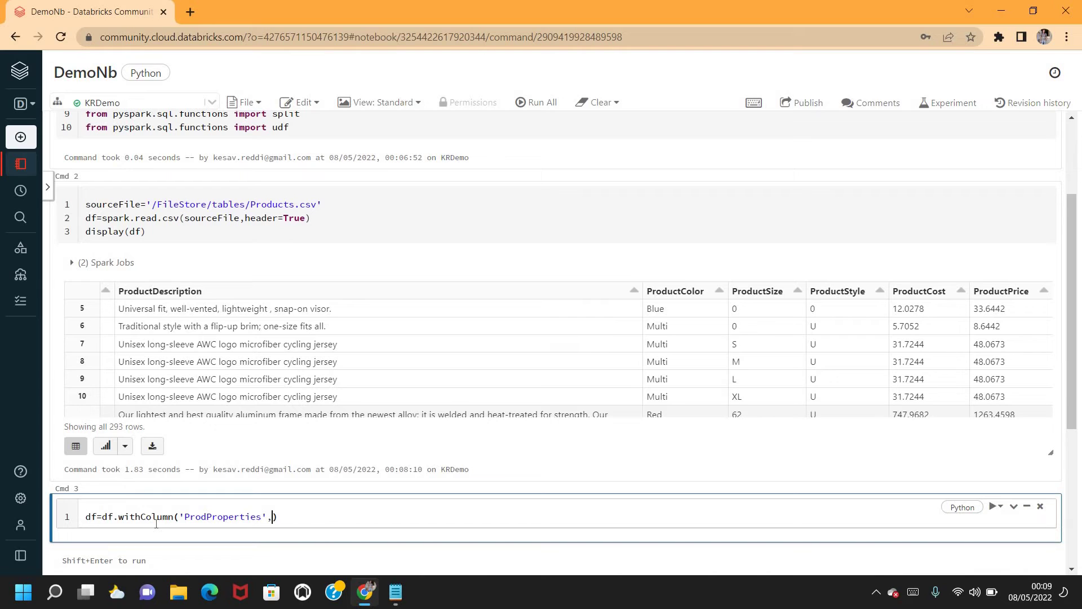
pyautogui.write('create')
pyautogui.write('_map')
pyautogui.write('(')
pyautogui.press('Return')
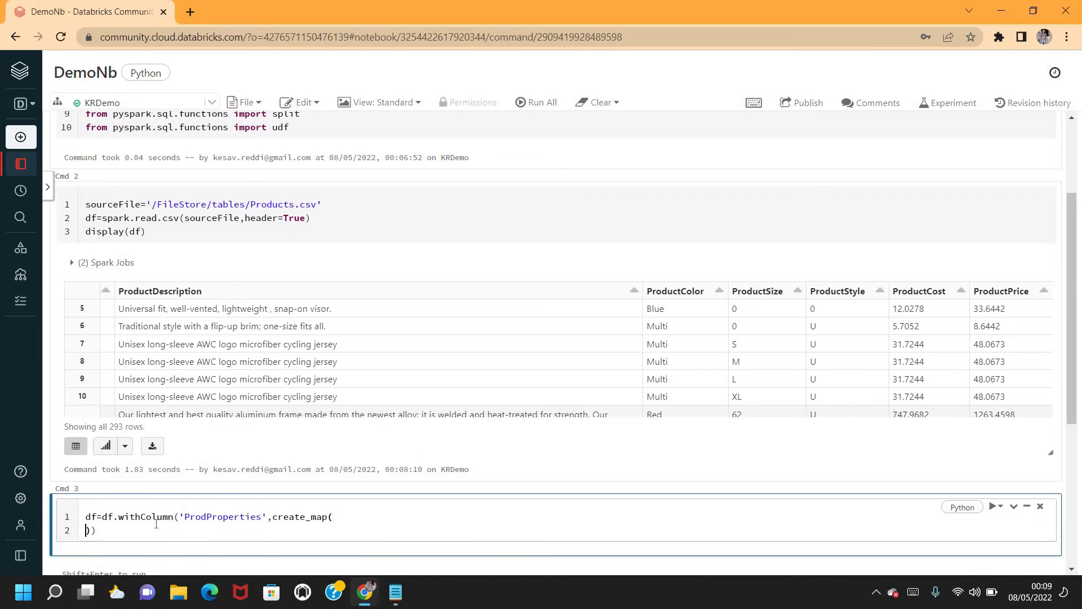
pyautogui.press('Return')
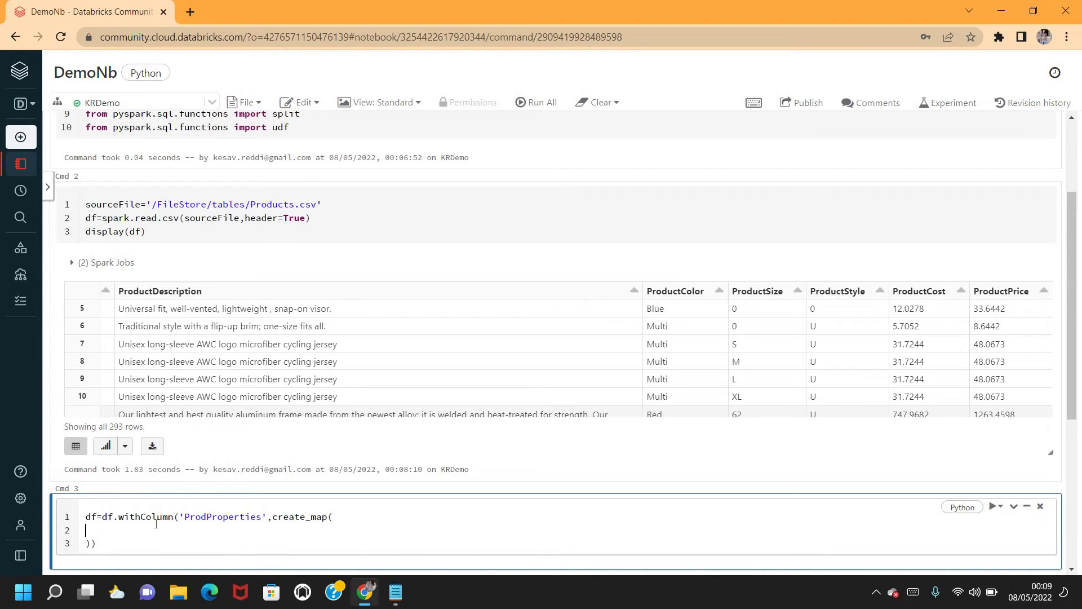
pyautogui.write('l')
pyautogui.write('it(')
pyautogui.write("'")
# Copy the ProductColor column name from the output table into the first lit('') key
pyautogui.click(677, 292)
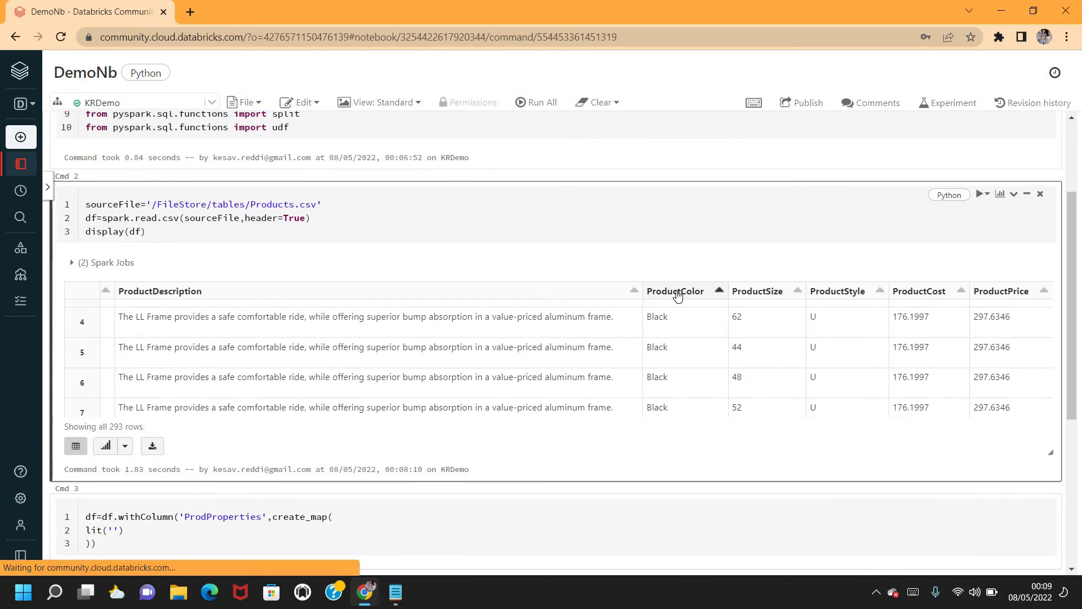
pyautogui.doubleClick(676, 292)
pyautogui.hotkey('ctrl', 'c')
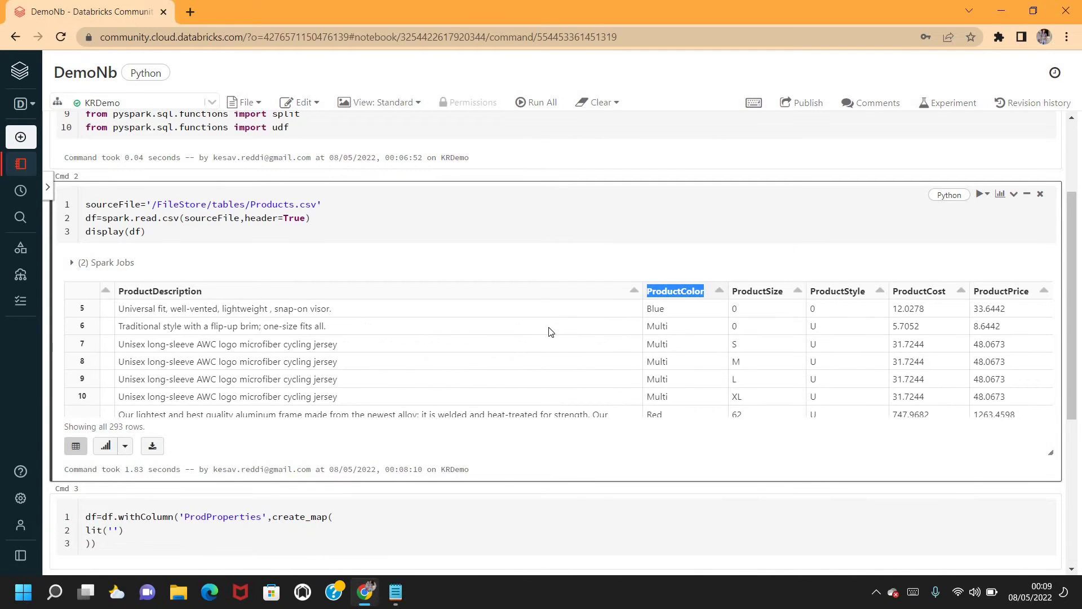
pyautogui.click(113, 529)
pyautogui.click(112, 530)
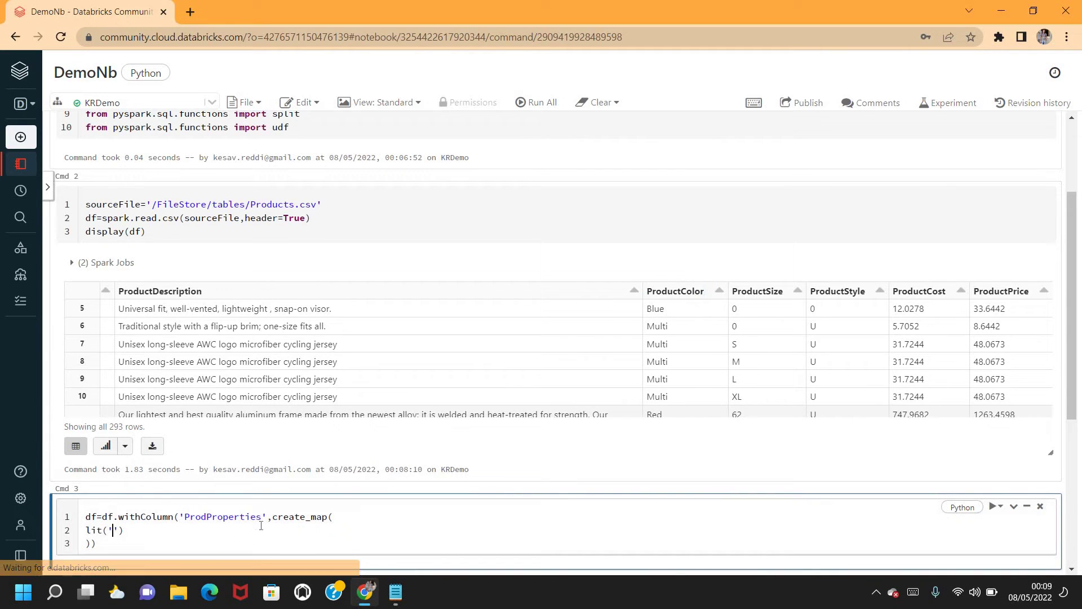
pyautogui.hotkey('ctrl', 'v')
pyautogui.write(',')
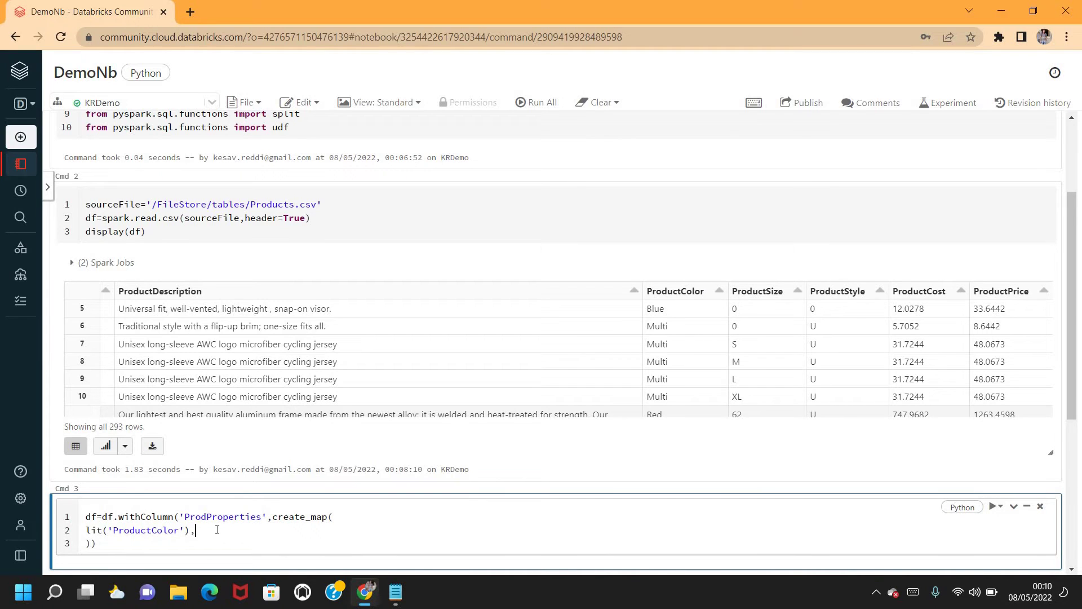
pyautogui.write('col')
pyautogui.write("('")
pyautogui.write('ProductColor')
# Trim the first pair to lit('Color'),col('ProductColor') followed by a comma and select the line
pyautogui.click(149, 530)
pyautogui.press('BackSpace')
pyautogui.press('BackSpace')
pyautogui.press('BackSpace')
pyautogui.press('BackSpace')
pyautogui.press('BackSpace')
pyautogui.press('BackSpace')
pyautogui.press('BackSpace')
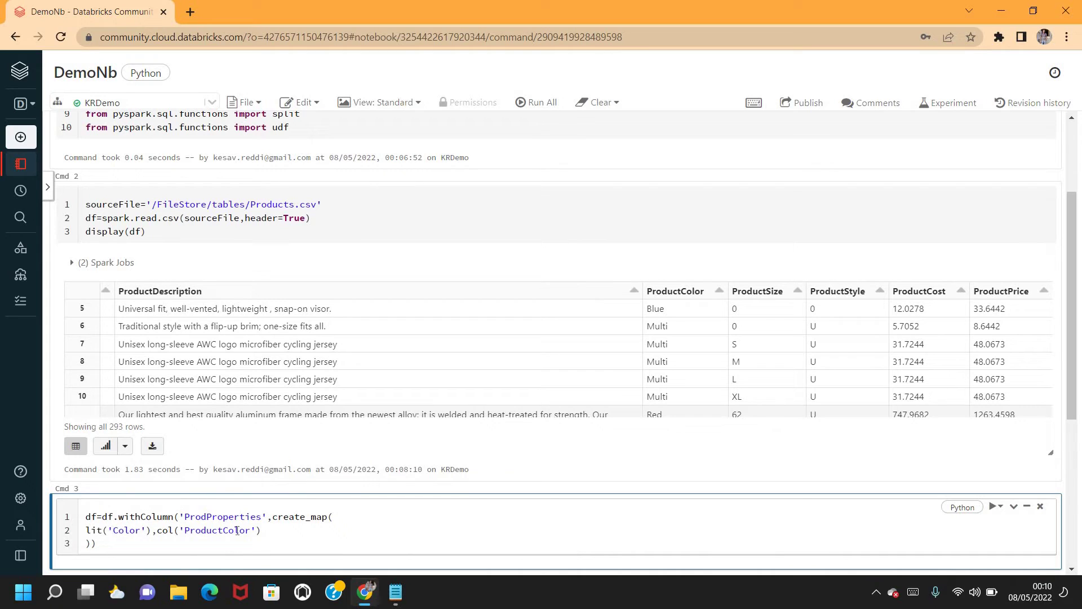
pyautogui.click(272, 530)
pyautogui.write(',')
pyautogui.moveTo(209, 534); pyautogui.dragTo(86, 531)
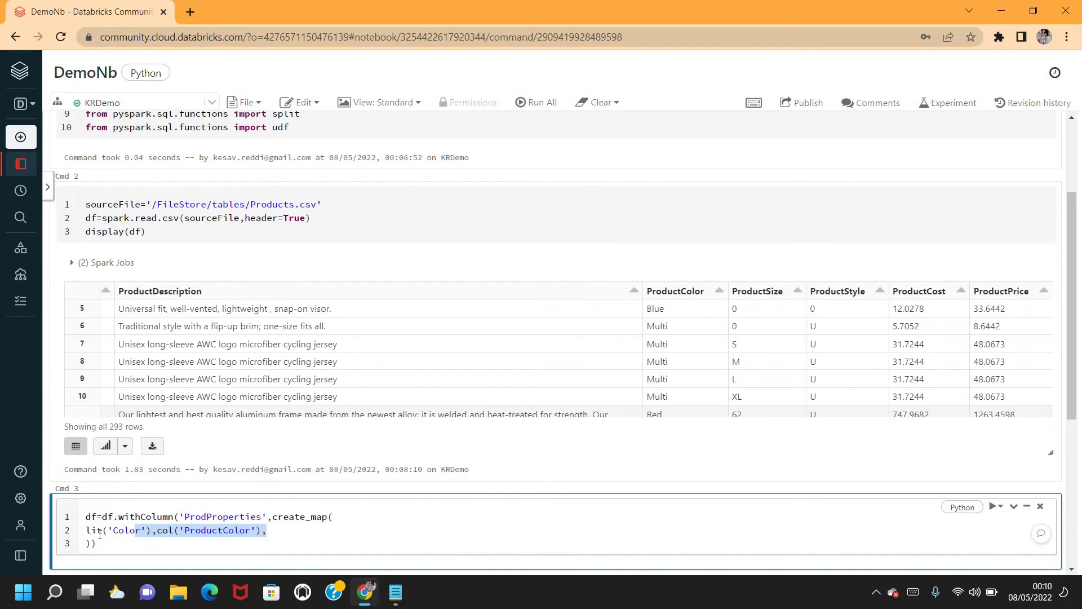
# Duplicate the Color/ProductColor pair line four more times inside create_map and indent the first line
pyautogui.hotkey('ctrl', 'c')
pyautogui.click(280, 532)
pyautogui.press('Return')
pyautogui.hotkey('ctrl', 'v')
pyautogui.press('Return')
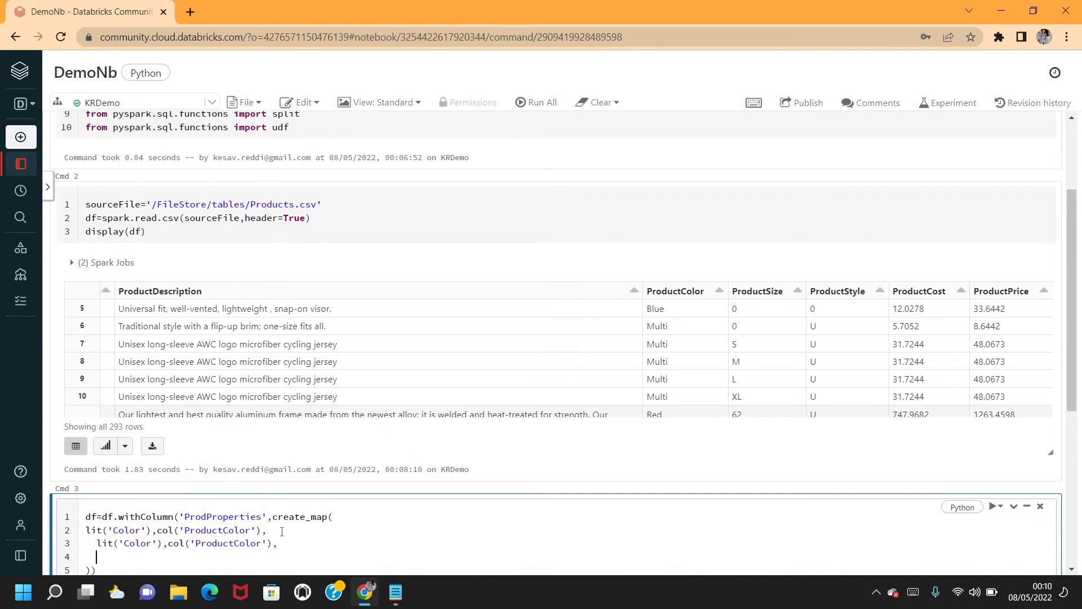
pyautogui.hotkey('ctrl', 'v')
pyautogui.press('Return')
pyautogui.hotkey('ctrl', 'v')
pyautogui.press('Return')
pyautogui.hotkey('ctrl', 'v')
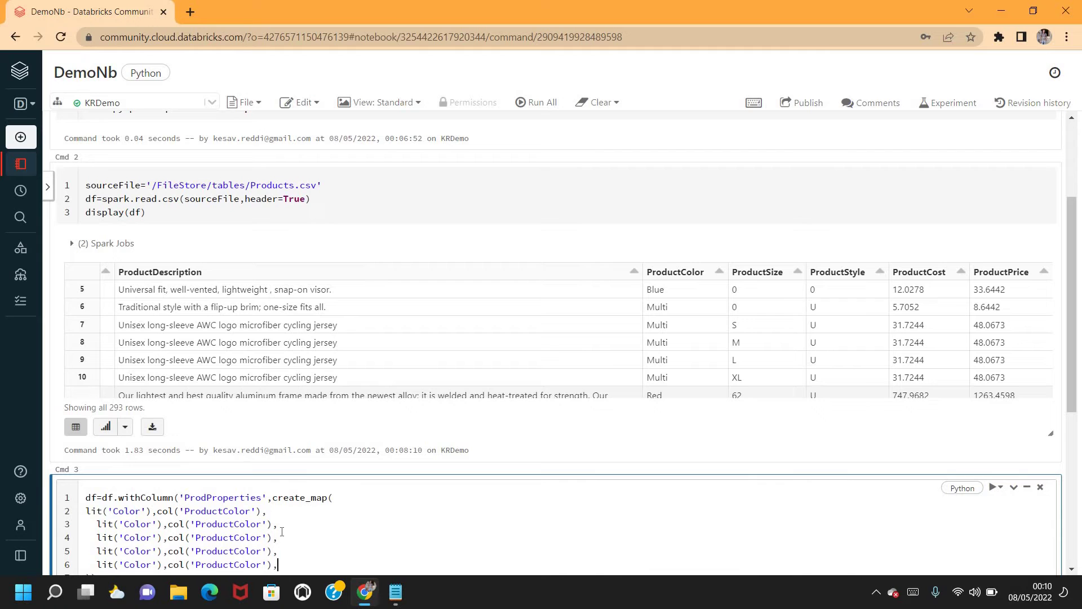
pyautogui.press('Up')
pyautogui.press('Up')
pyautogui.press('Up')
pyautogui.press('Home')
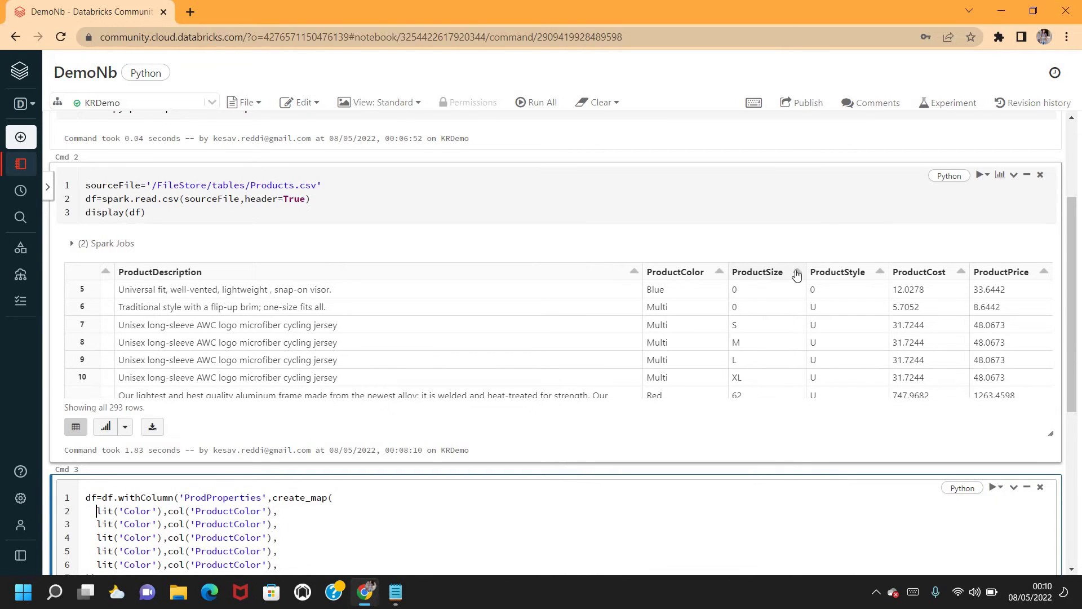
# Change the second pair to lit('Size'),col('ProductSize') using the ProductSize name from the output
pyautogui.moveTo(785, 279); pyautogui.dragTo(731, 279)
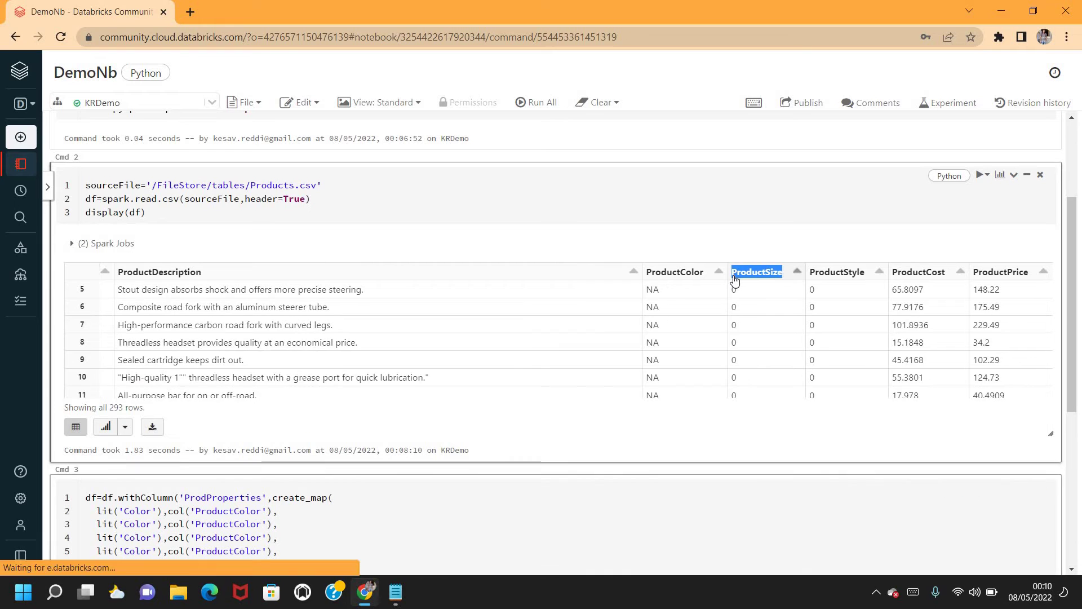
pyautogui.doubleClick(234, 524)
pyautogui.write('ProductSize')
pyautogui.doubleClick(140, 525)
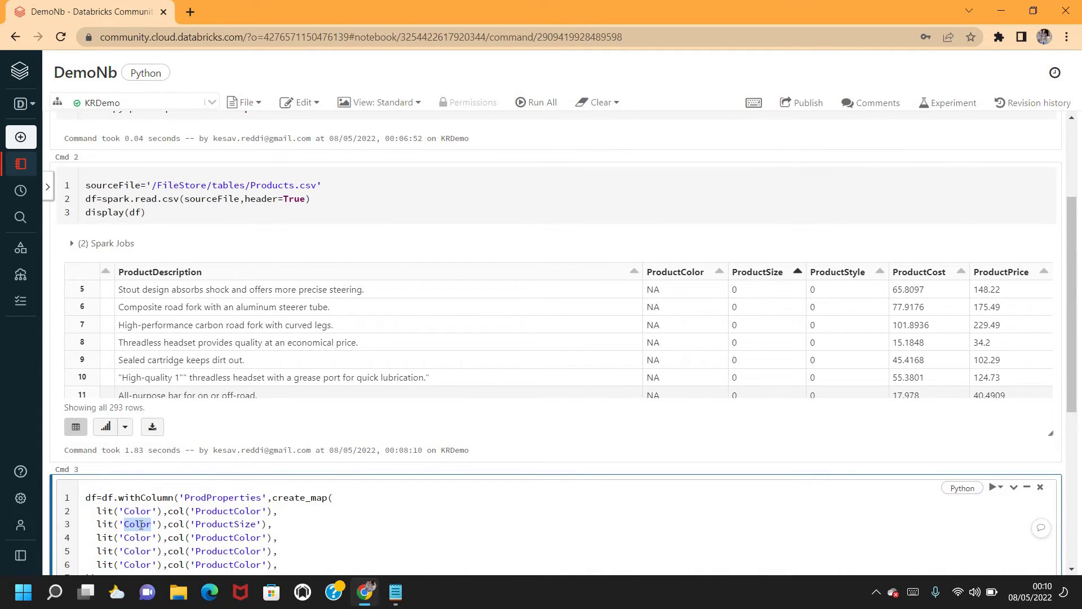
pyautogui.hotkey('ctrl', 'v')
pyautogui.moveTo(163, 524); pyautogui.dragTo(126, 525)
pyautogui.press('BackSpace')
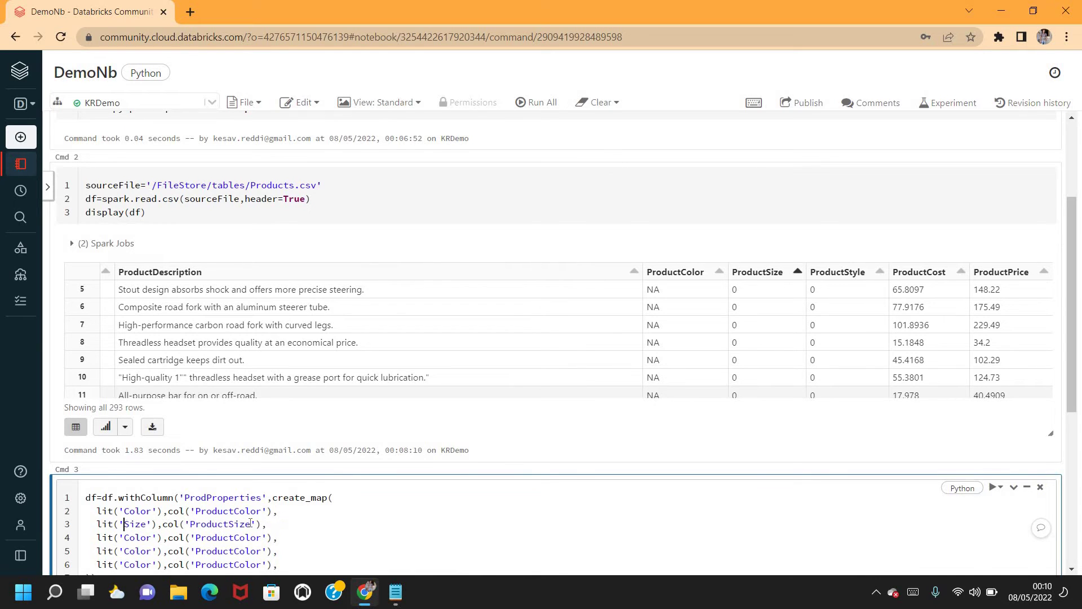
pyautogui.scroll(-2, 771, 152)
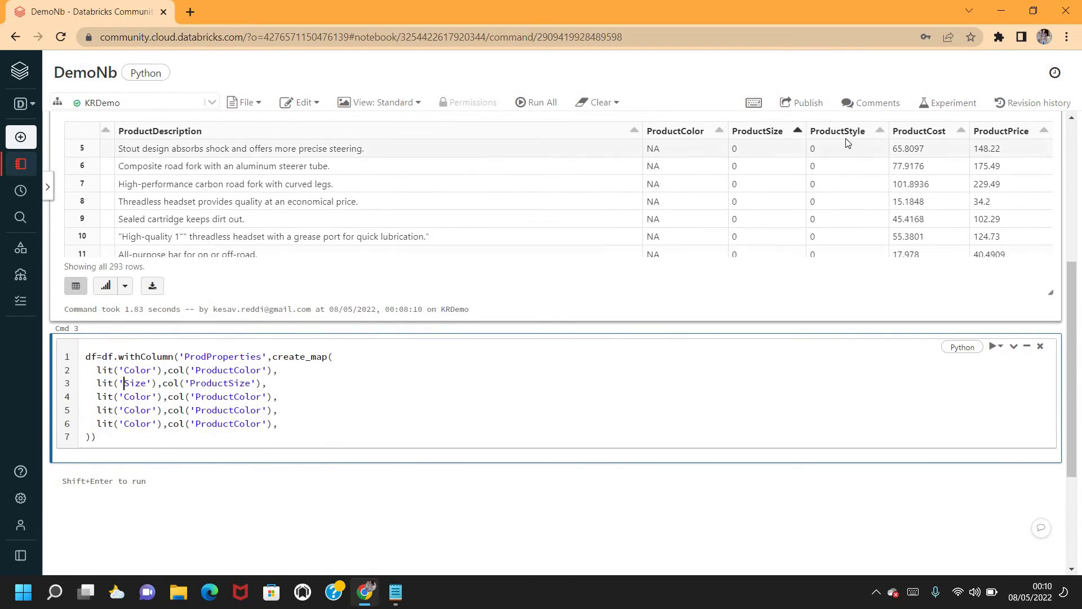
# Set the fifth pair's column to ProductCost and delete the extra sixth key-value pair
pyautogui.moveTo(865, 133); pyautogui.dragTo(813, 142)
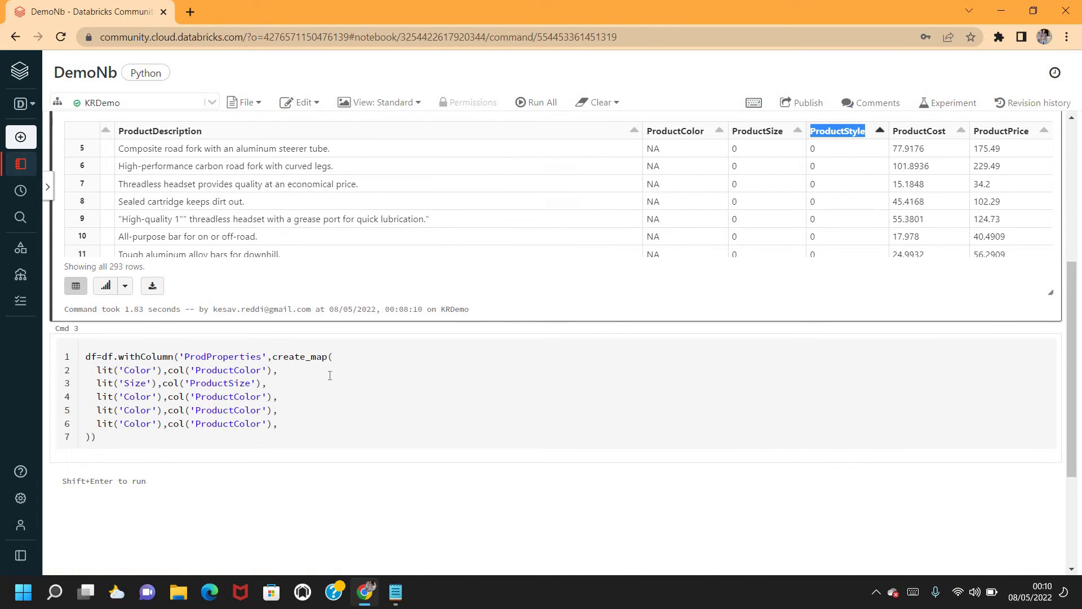
pyautogui.moveTo(947, 133); pyautogui.dragTo(885, 137)
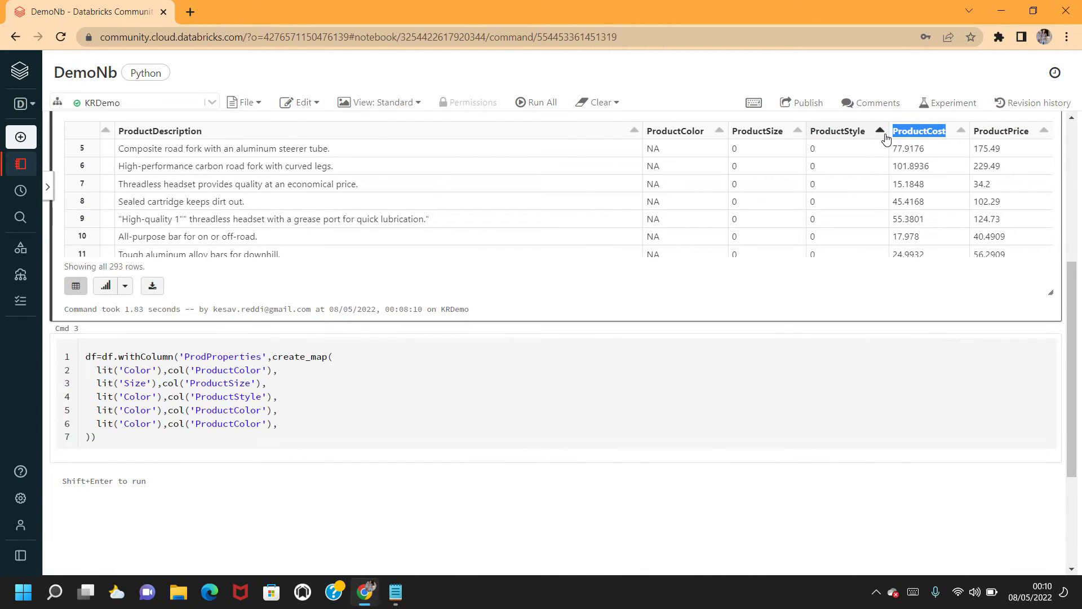
pyautogui.click(290, 383)
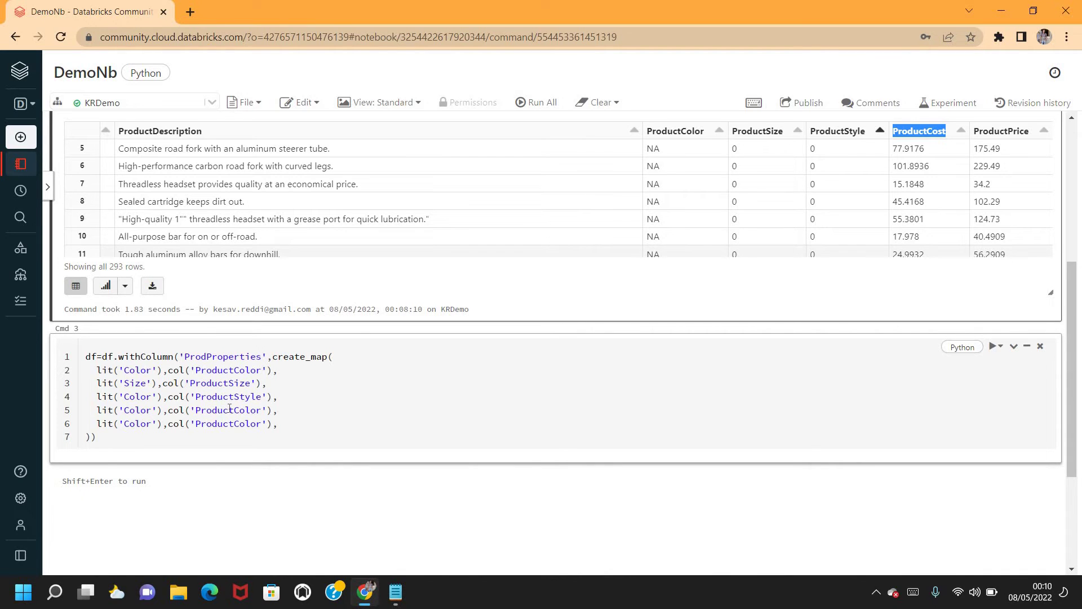
pyautogui.doubleClick(224, 409)
pyautogui.hotkey('ctrl', 'v')
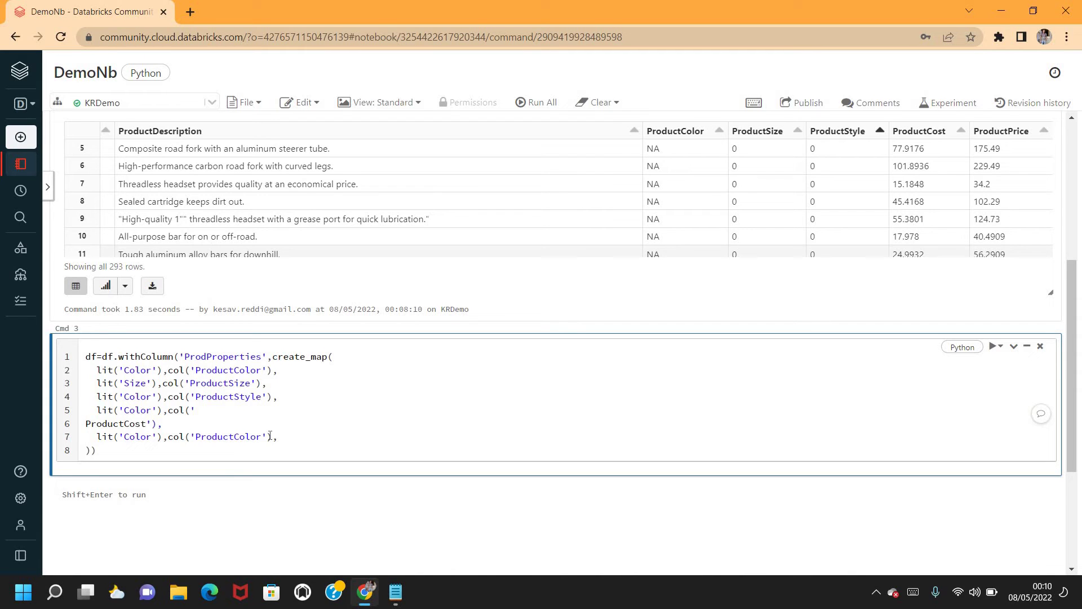
pyautogui.click(86, 425)
pyautogui.press('BackSpace')
pyautogui.moveTo(285, 426); pyautogui.dragTo(87, 422)
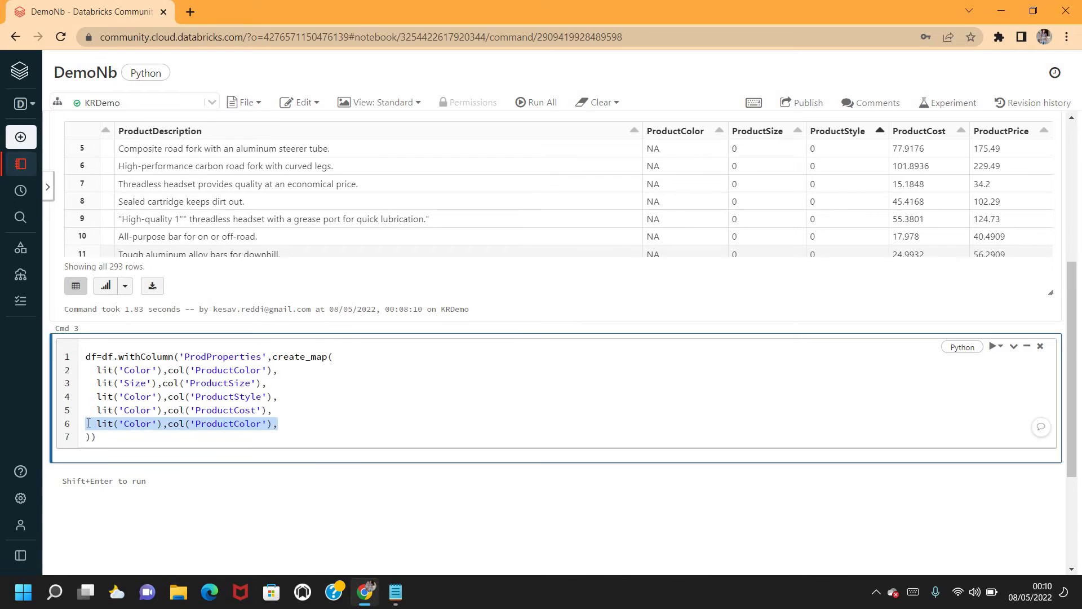
pyautogui.press('BackSpace')
pyautogui.press('BackSpace')
pyautogui.press('BackSpace')
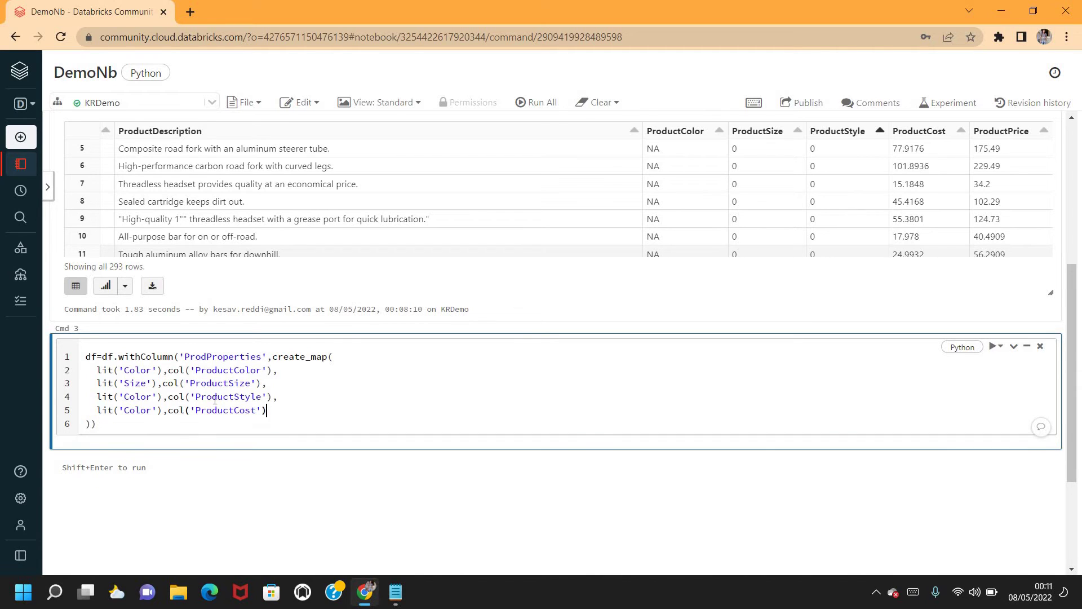
# Rename the fourth and fifth keys to Style and Cost for the ProductStyle and ProductCost columns
pyautogui.doubleClick(134, 397)
pyautogui.write('Sty')
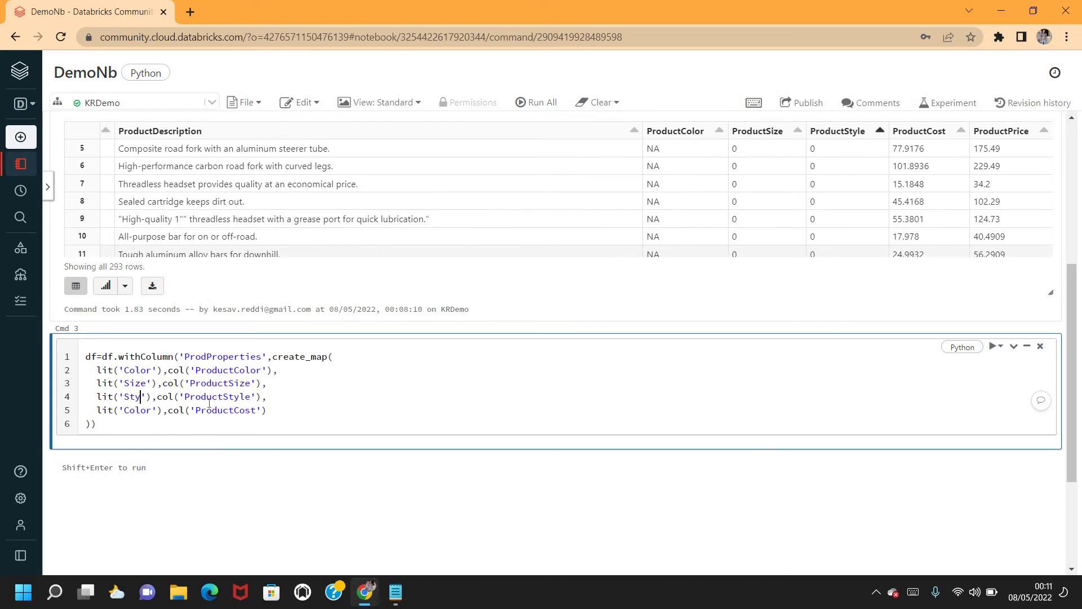
pyautogui.write('le')
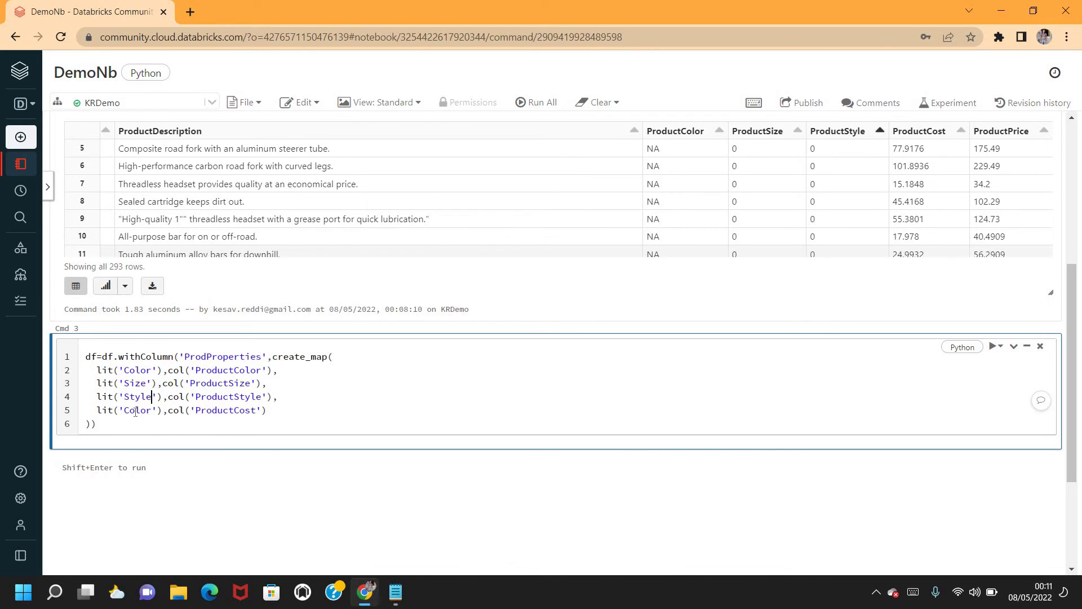
pyautogui.doubleClick(134, 412)
pyautogui.press('BackSpace')
pyautogui.write('Co')
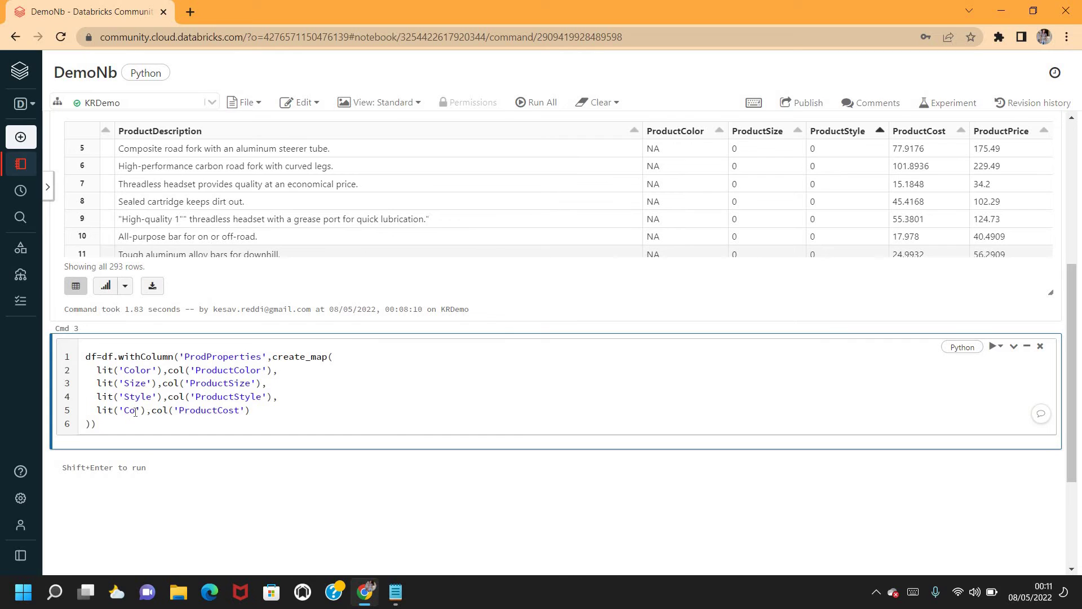
pyautogui.write('st')
pyautogui.click(154, 428)
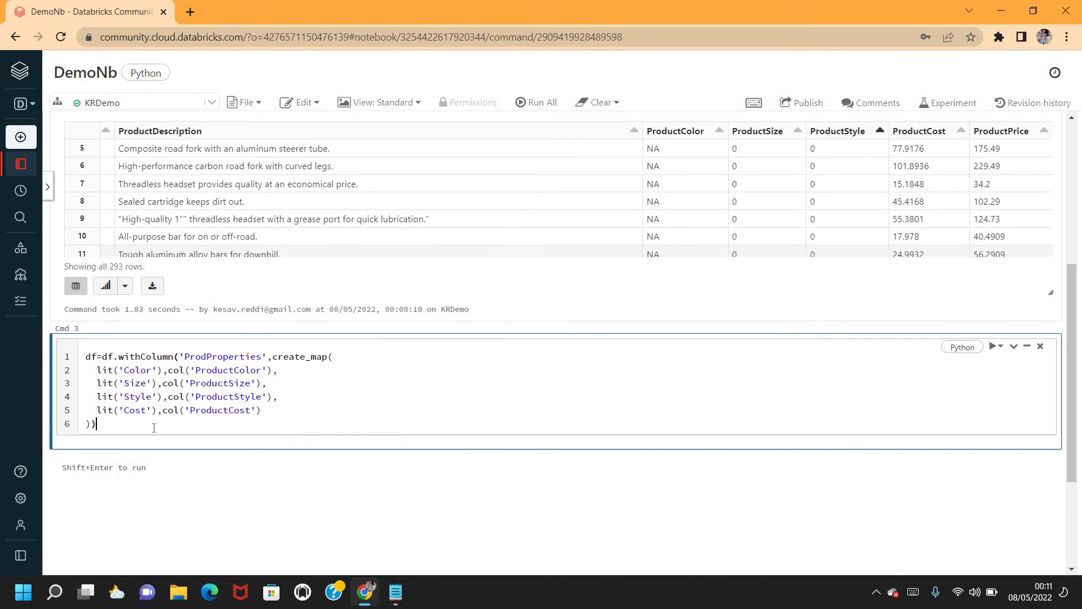
# Review the finished ProdProperties map of Color, Size, Style and Cost paired with their Product columns
pyautogui.doubleClick(227, 359)
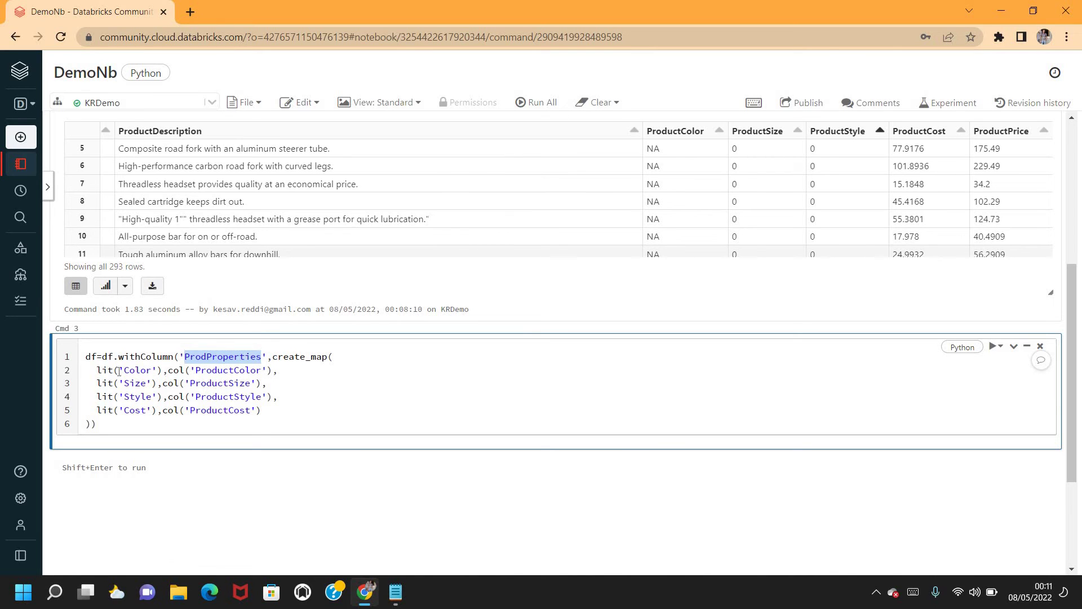
pyautogui.click(99, 371)
pyautogui.moveTo(98, 370); pyautogui.dragTo(262, 414)
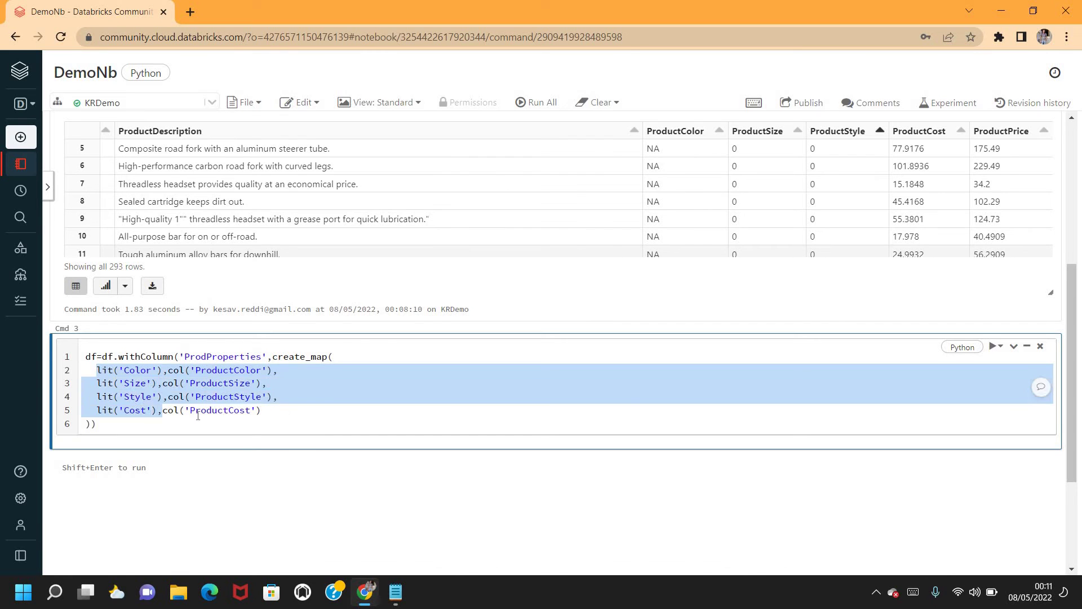
pyautogui.doubleClick(239, 372)
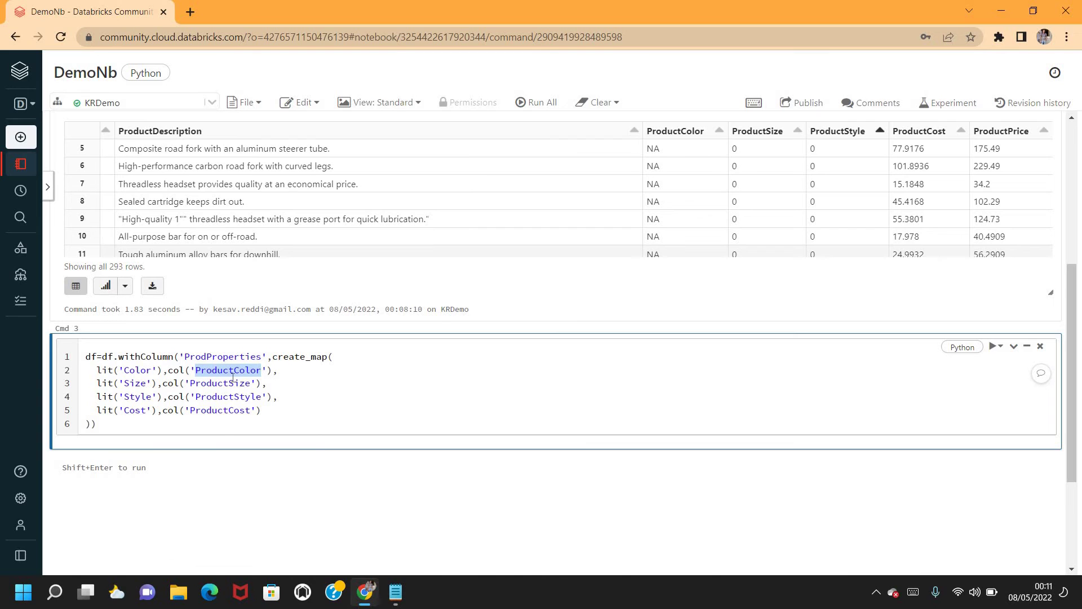
pyautogui.doubleClick(225, 384)
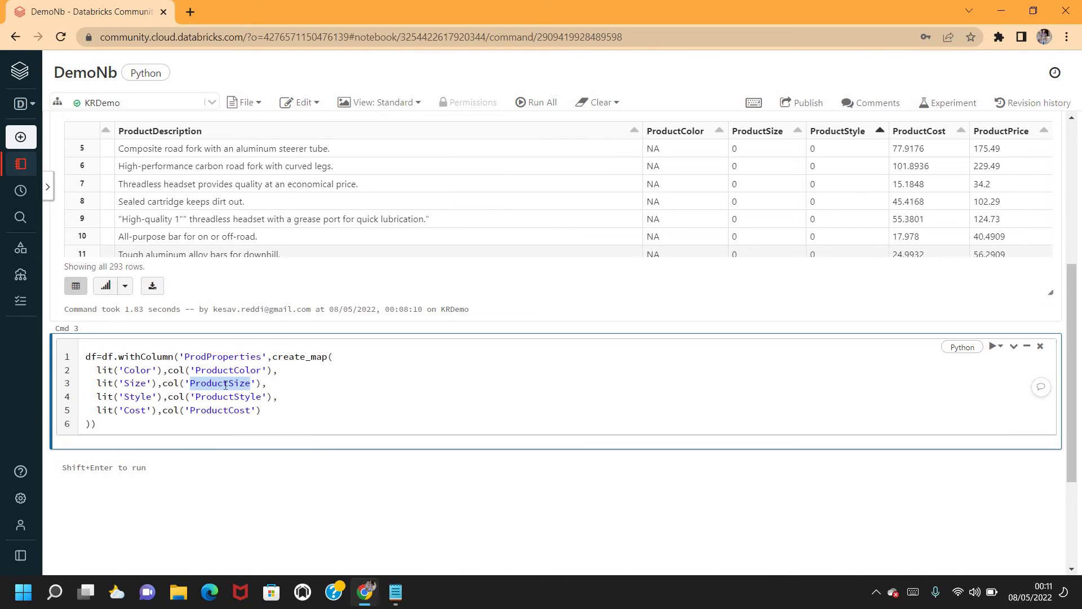
pyautogui.doubleClick(225, 397)
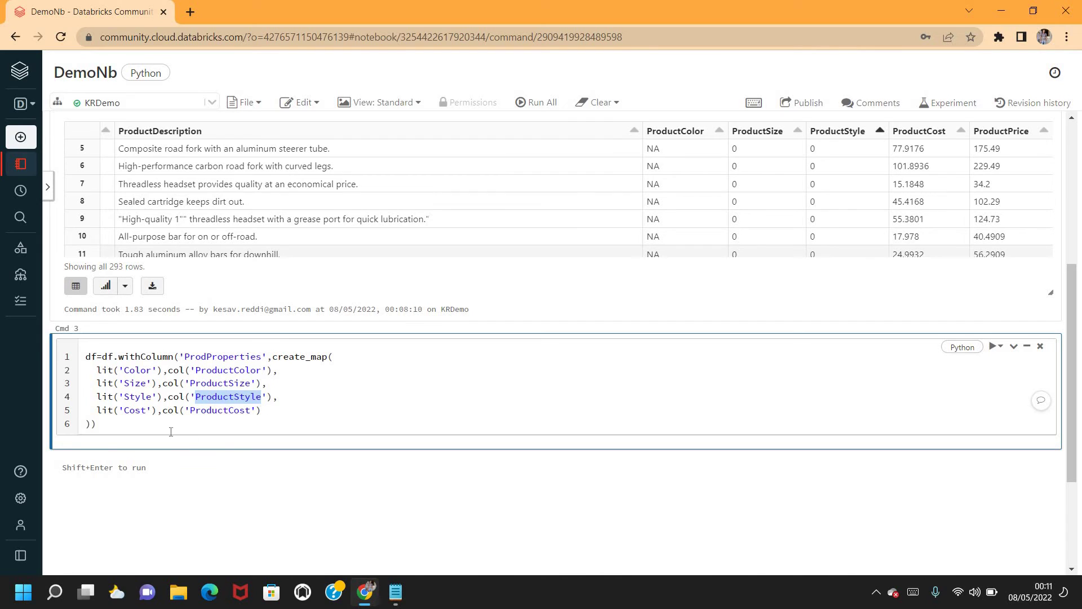
pyautogui.click(248, 426)
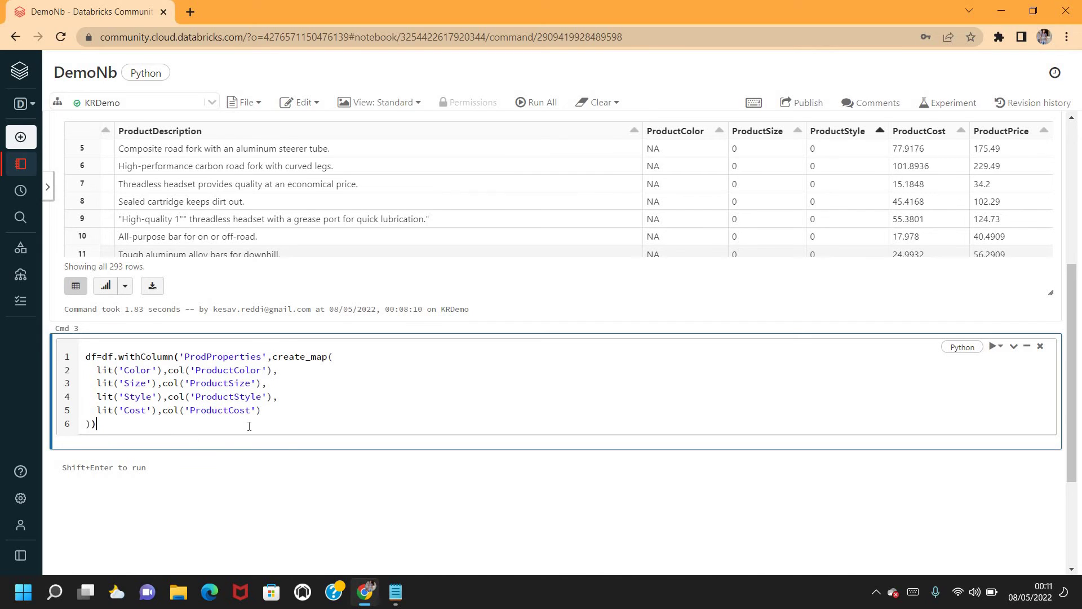
# Add display(df) to Cmd 3 and run it to show the new ProdProperties map column
pyautogui.press('Return')
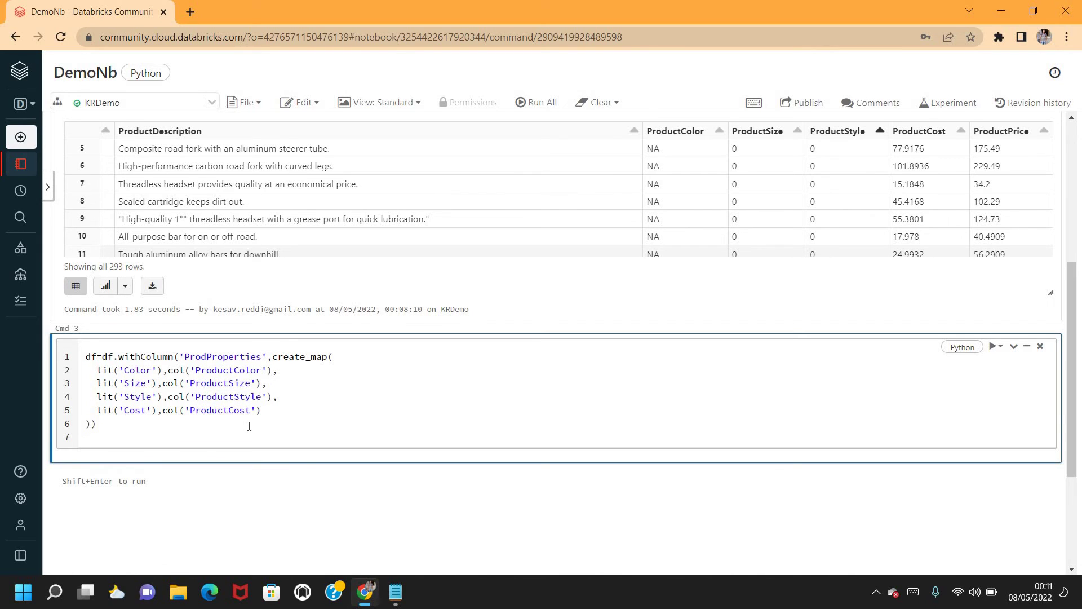
pyautogui.write('dis')
pyautogui.write('play(')
pyautogui.write('s')
pyautogui.press('BackSpace')
pyautogui.write('df')
pyautogui.hotkey('shift', 'Return')
pyautogui.scroll(-2, 195, 383)
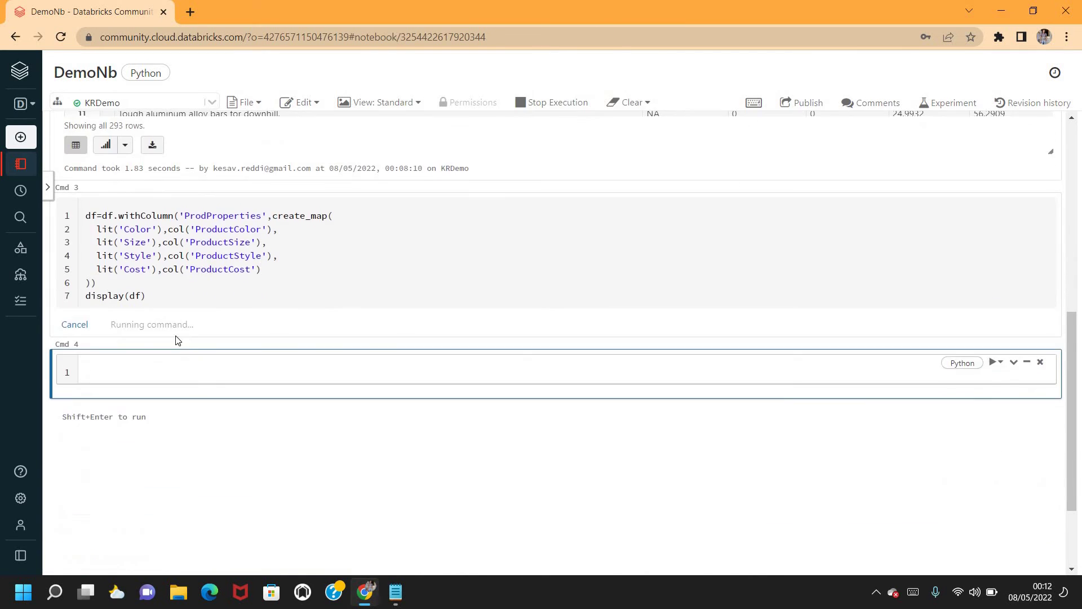
pyautogui.moveTo(286, 474); pyautogui.dragTo(729, 488)
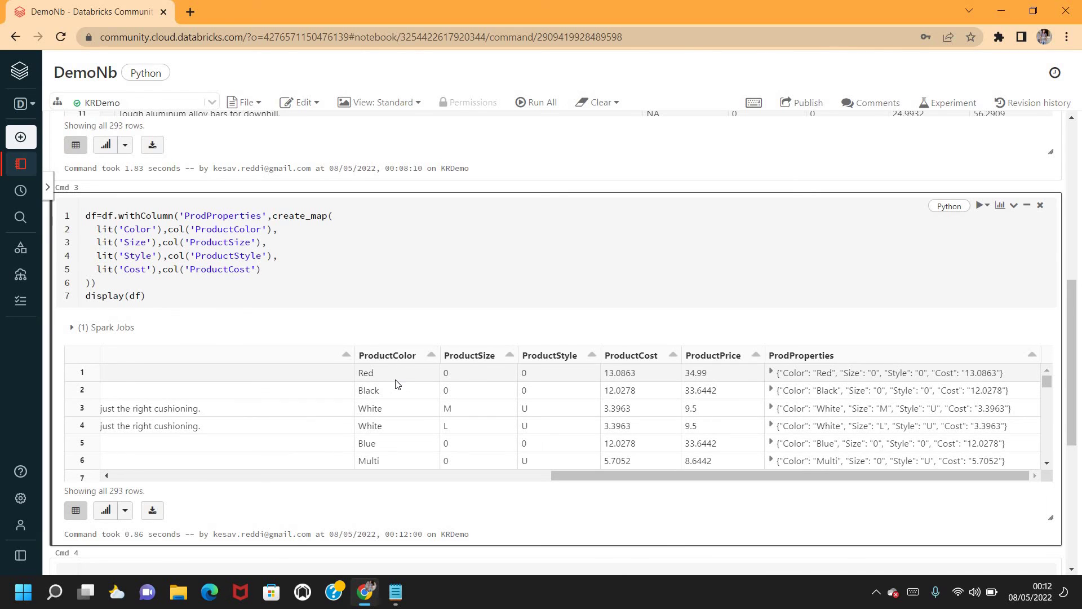
pyautogui.moveTo(597, 474); pyautogui.dragTo(528, 475)
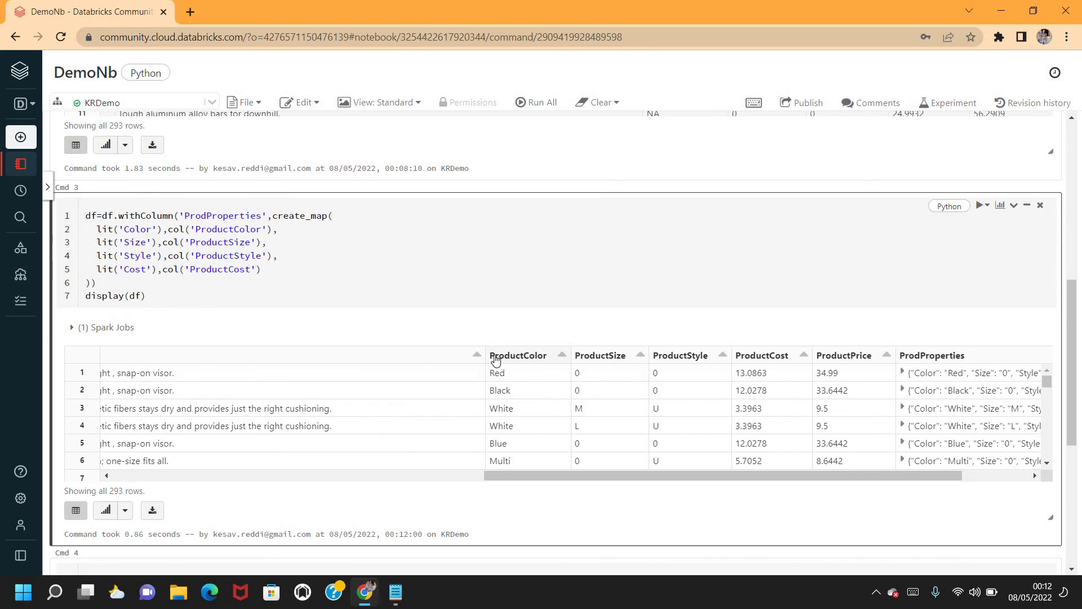
# Append .drop(['ProductColor','ProductSize','ProductStyle','ProductCost']) after the map and run, hitting a TypeError
pyautogui.click(199, 292)
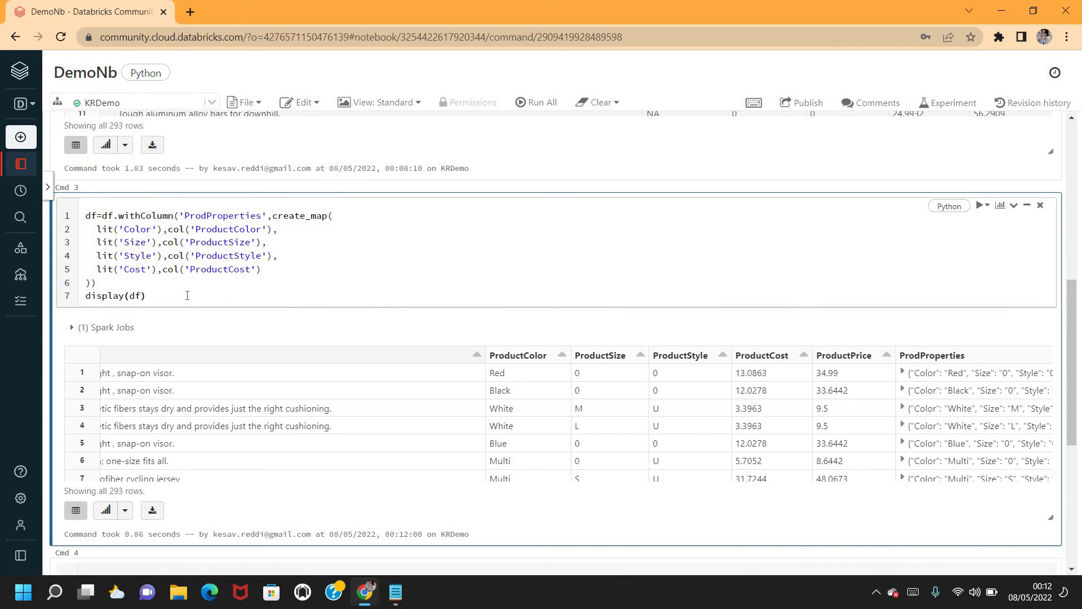
pyautogui.moveTo(154, 296); pyautogui.dragTo(82, 301)
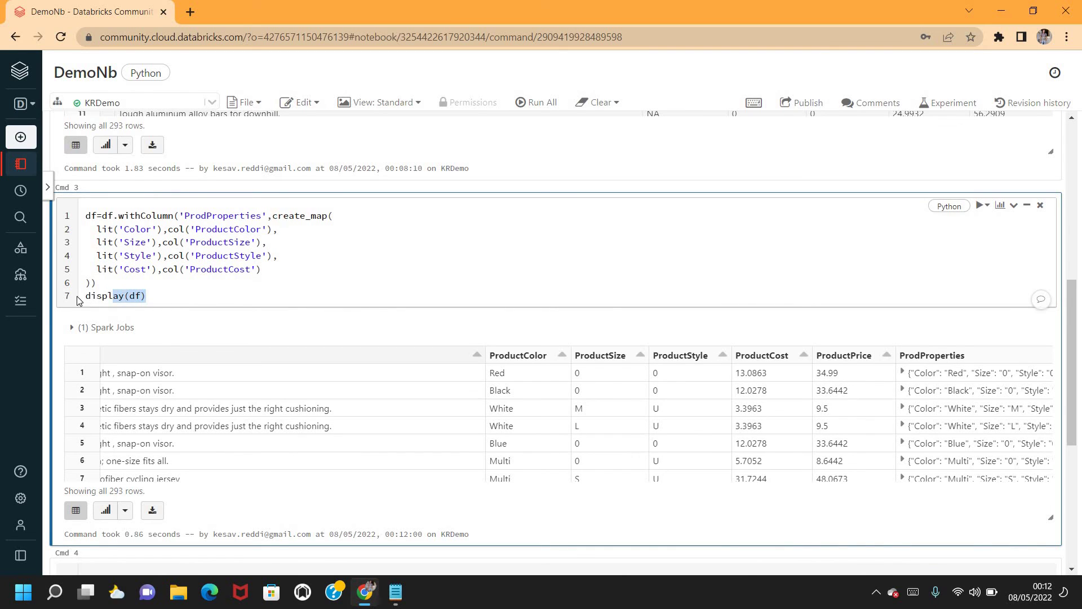
pyautogui.click(119, 283)
pyautogui.write('.d')
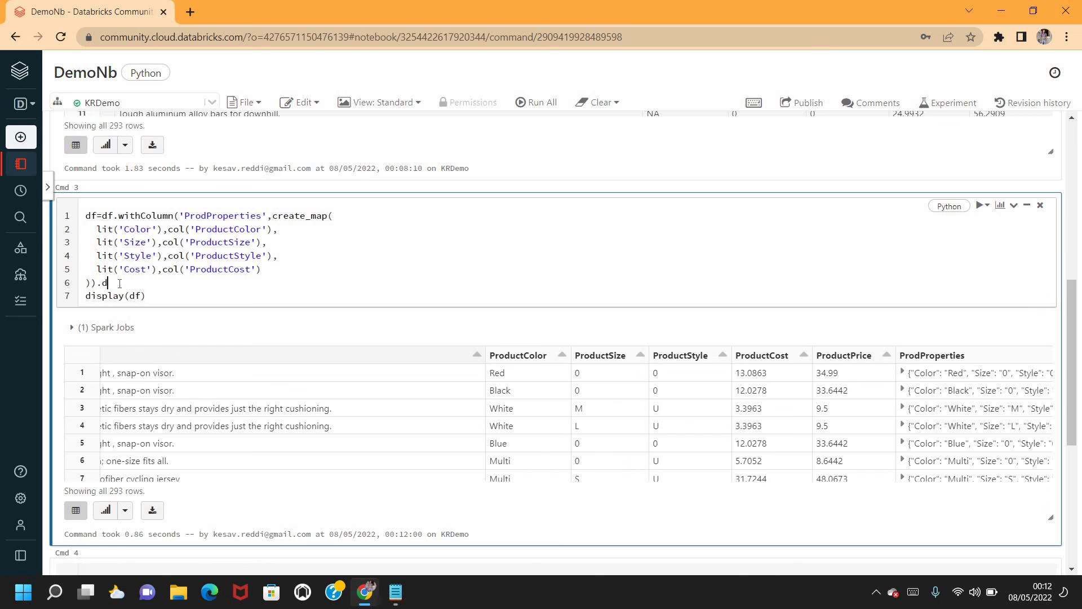
pyautogui.write('op(')
pyautogui.write("['ProductColor','ProductSize','")
pyautogui.doubleClick(241, 259)
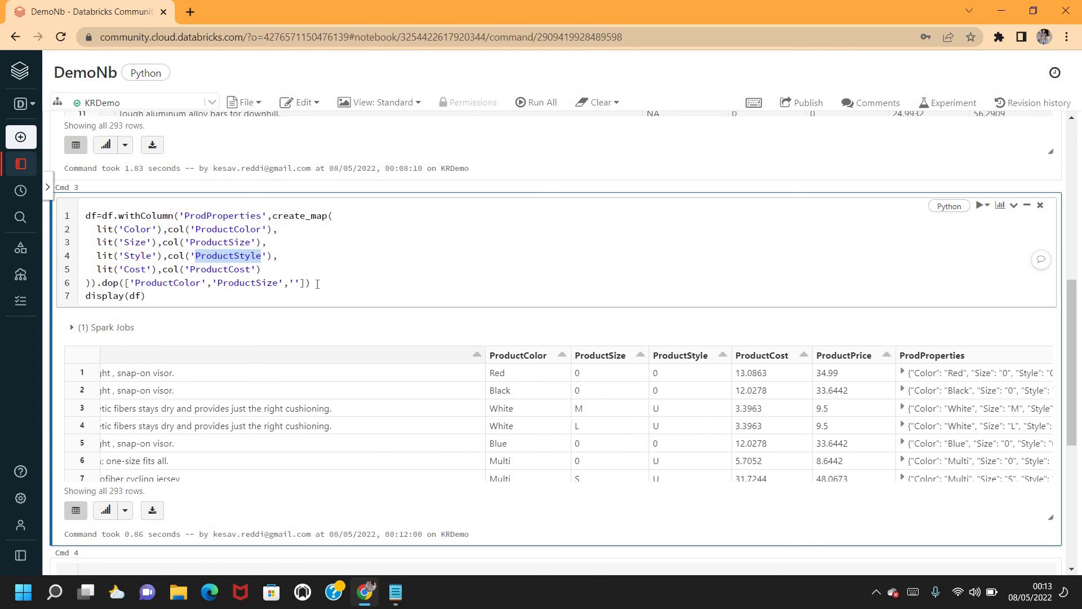
pyautogui.click(298, 284)
pyautogui.write("ProductStyle','ProductCost")
pyautogui.click(111, 284)
pyautogui.write('roductStyle')
pyautogui.hotkey('shift', 'Return')
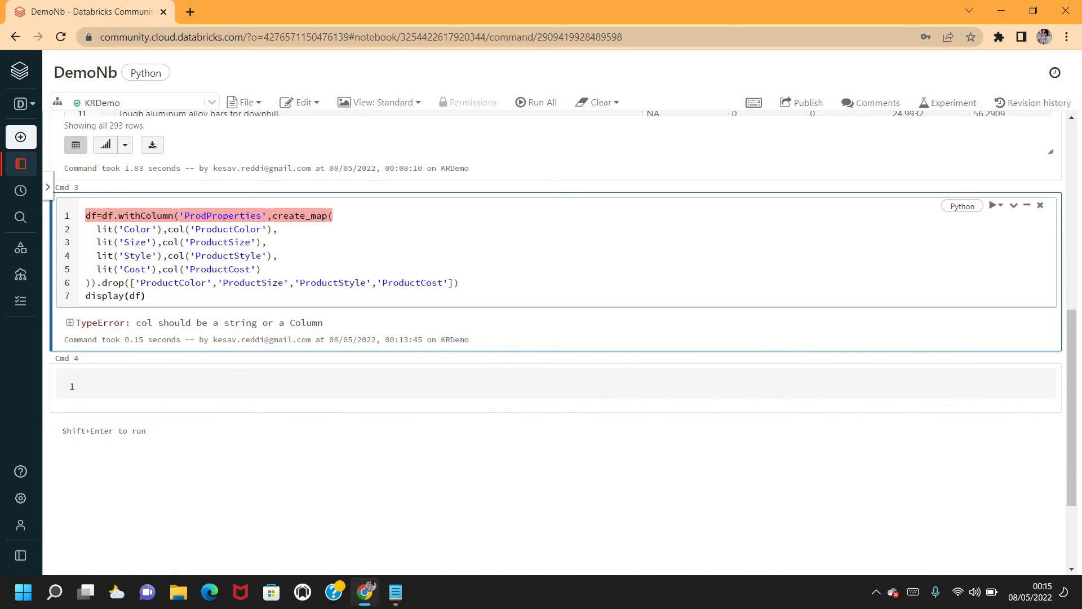
# Remove the square brackets so drop takes the four column names directly
pyautogui.click(135, 283)
pyautogui.press('BackSpace')
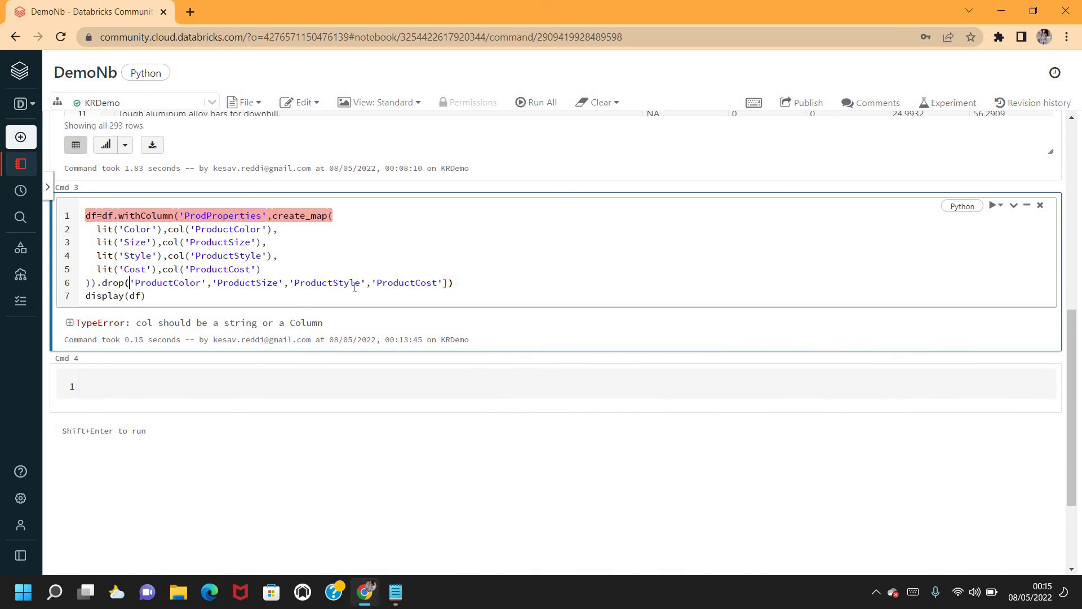
pyautogui.click(445, 285)
pyautogui.press('BackSpace')
pyautogui.click(203, 294)
# Rerun Cmd 3 and confirm the output shows ProdProperties beside ProductPrice with the four source columns gone
pyautogui.hotkey('shift', 'Return')
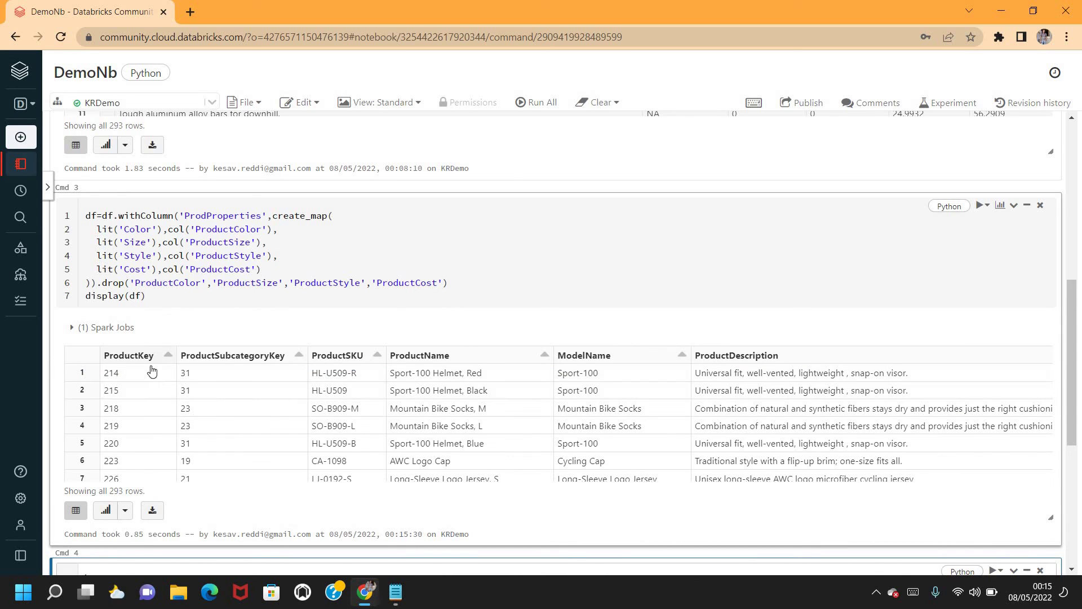
pyautogui.click(204, 531)
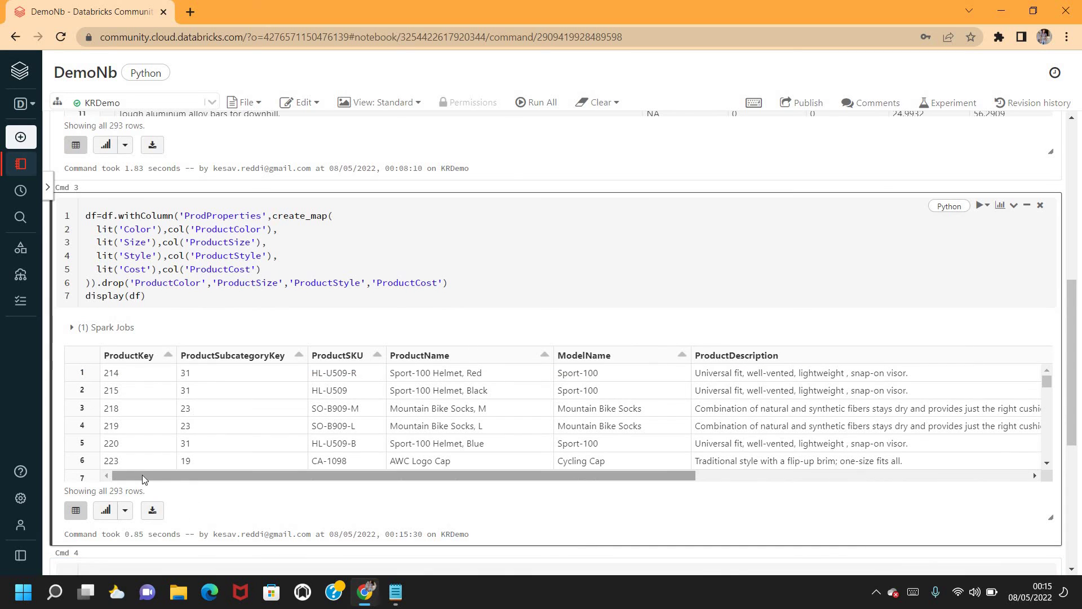
pyautogui.moveTo(146, 475); pyautogui.dragTo(569, 476)
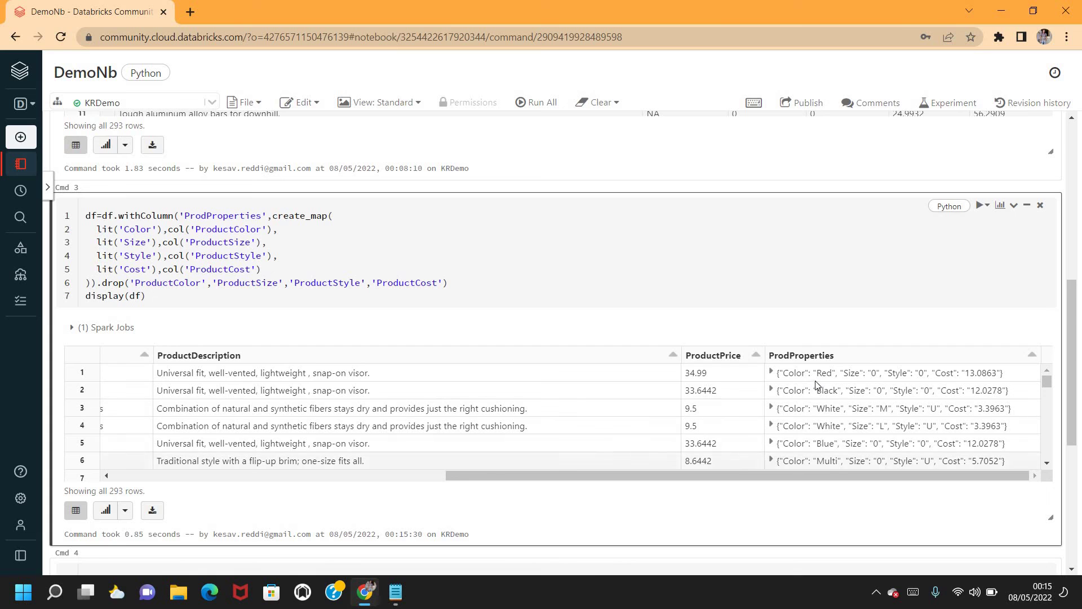
pyautogui.click(162, 291)
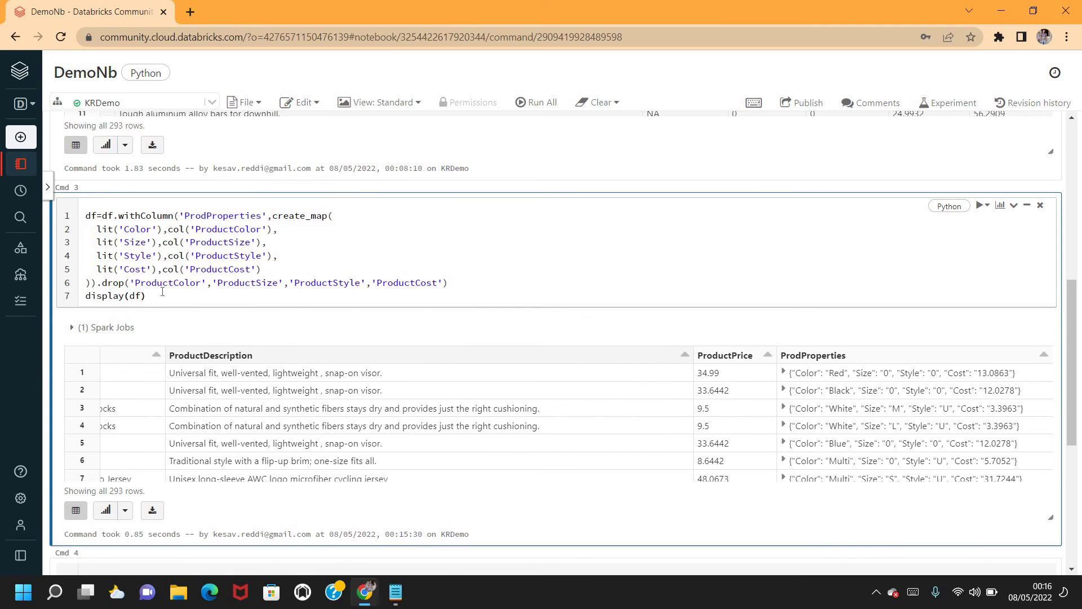